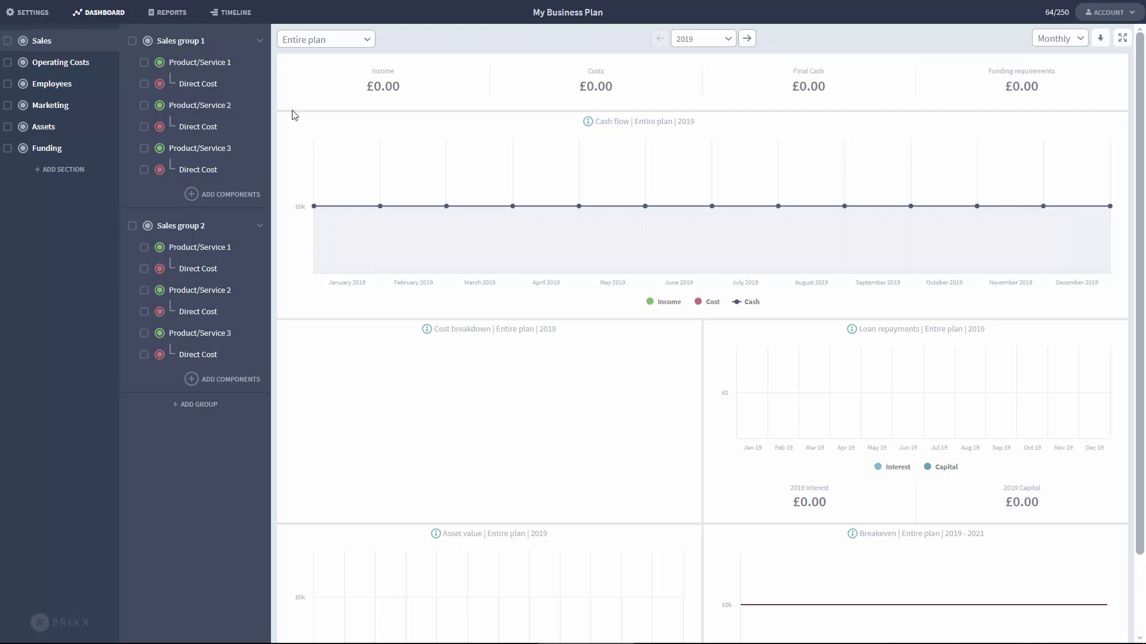
# Step: Look through the groups and components of the Operating Costs, Employees, Marketing, Assets and Funding sections
pyautogui.click(81, 65)
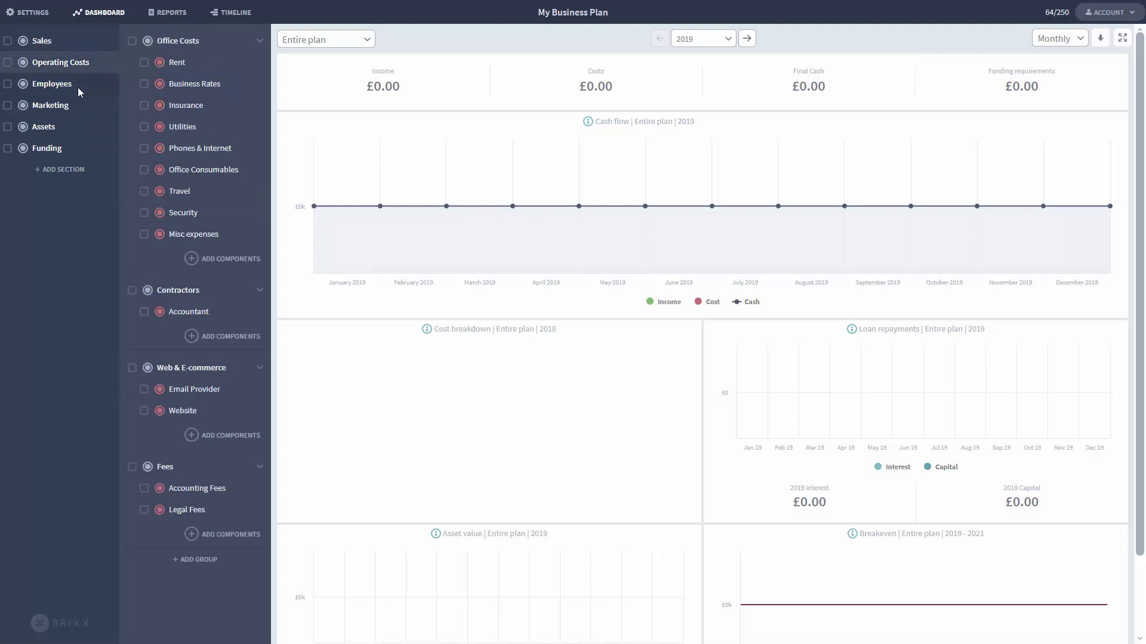
pyautogui.click(80, 87)
pyautogui.click(76, 105)
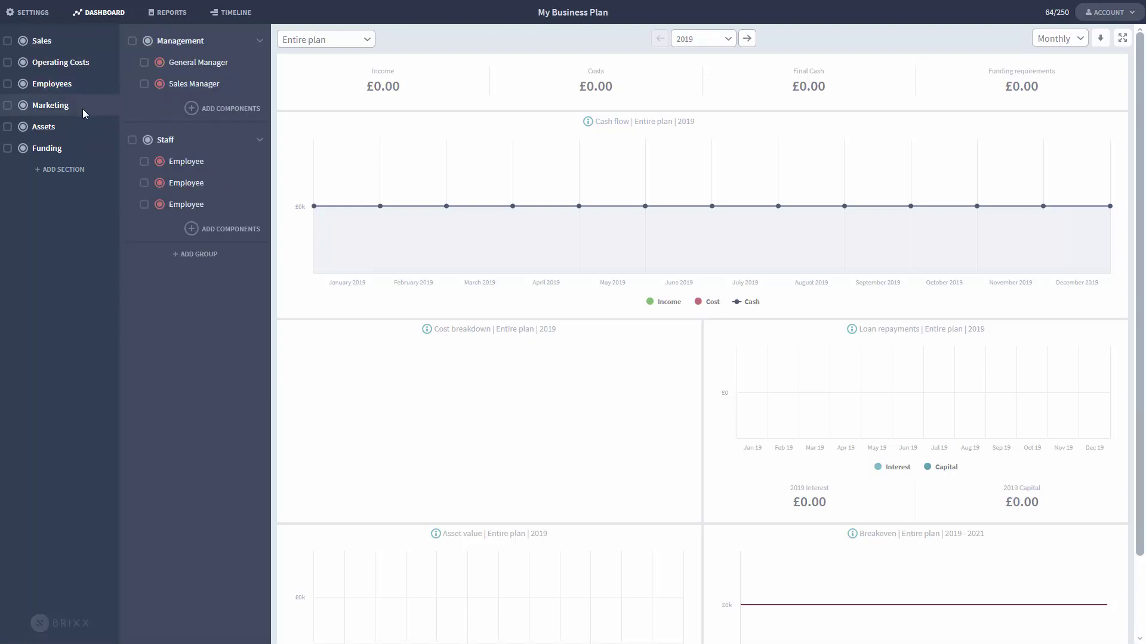
pyautogui.click(80, 134)
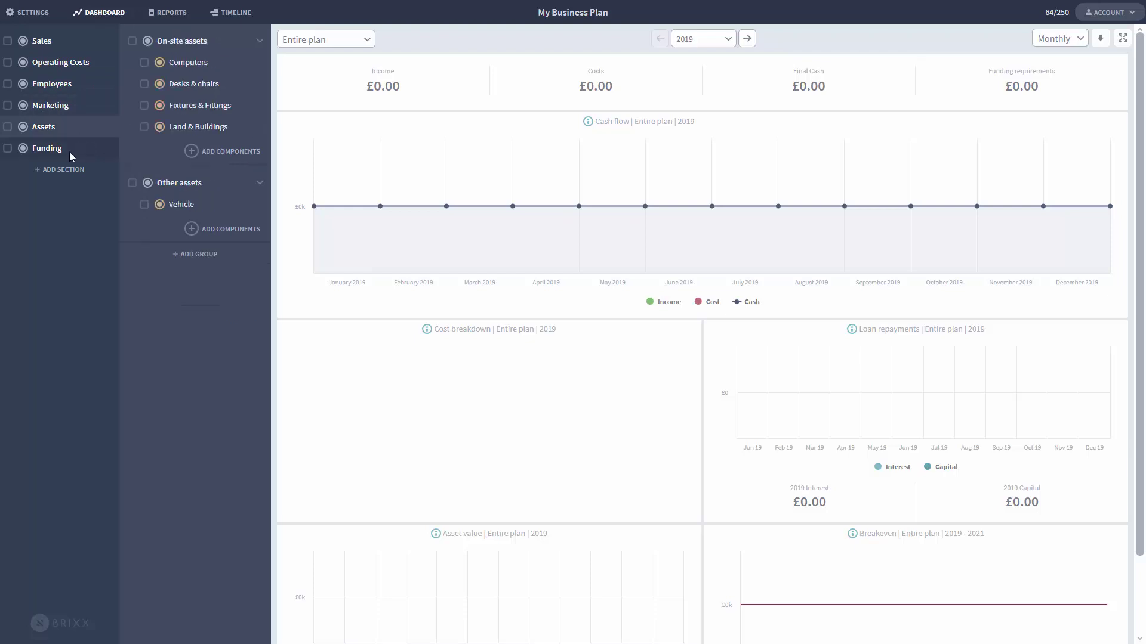
pyautogui.click(73, 148)
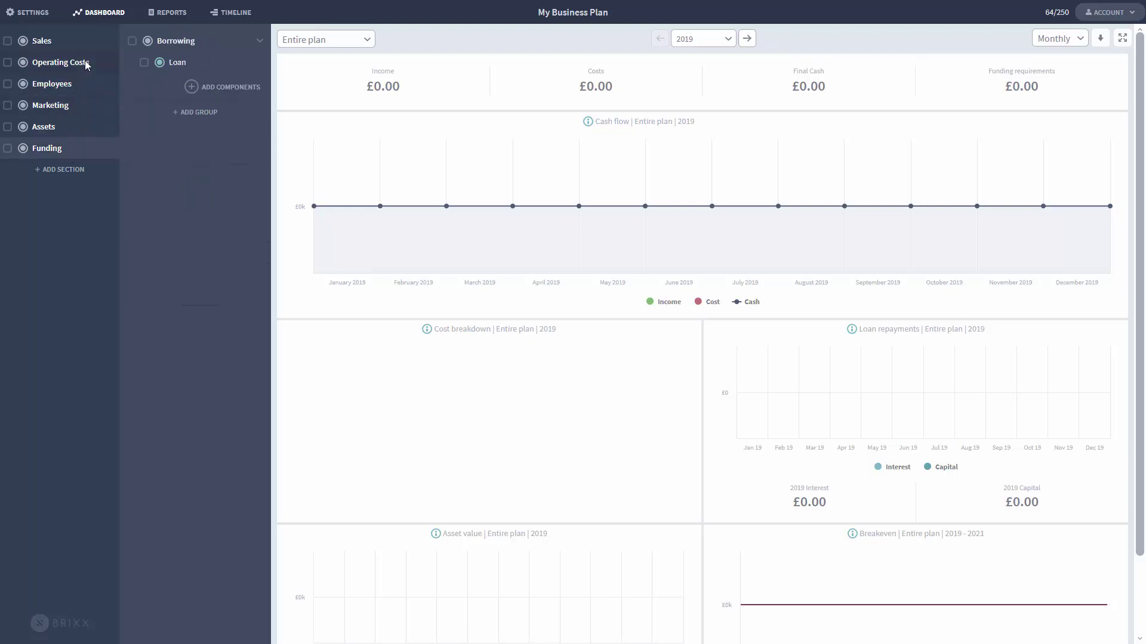
pyautogui.click(87, 63)
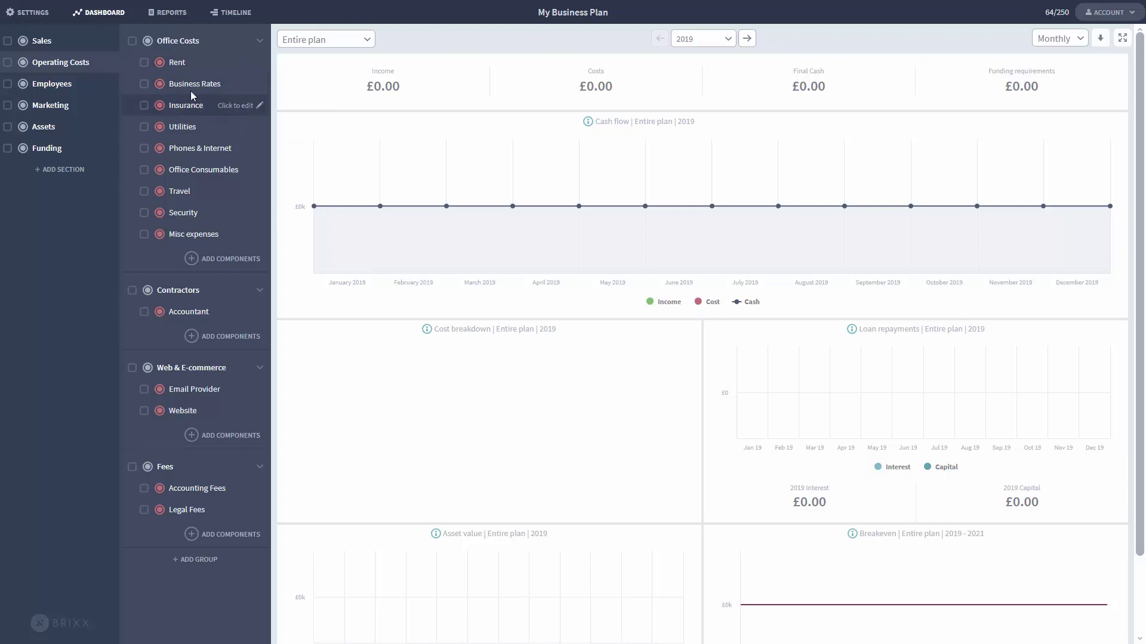
# Step: In the Sales section, move Product/Service 1 with its Direct Cost from Sales group 1 into Sales group 2
pyautogui.click(76, 41)
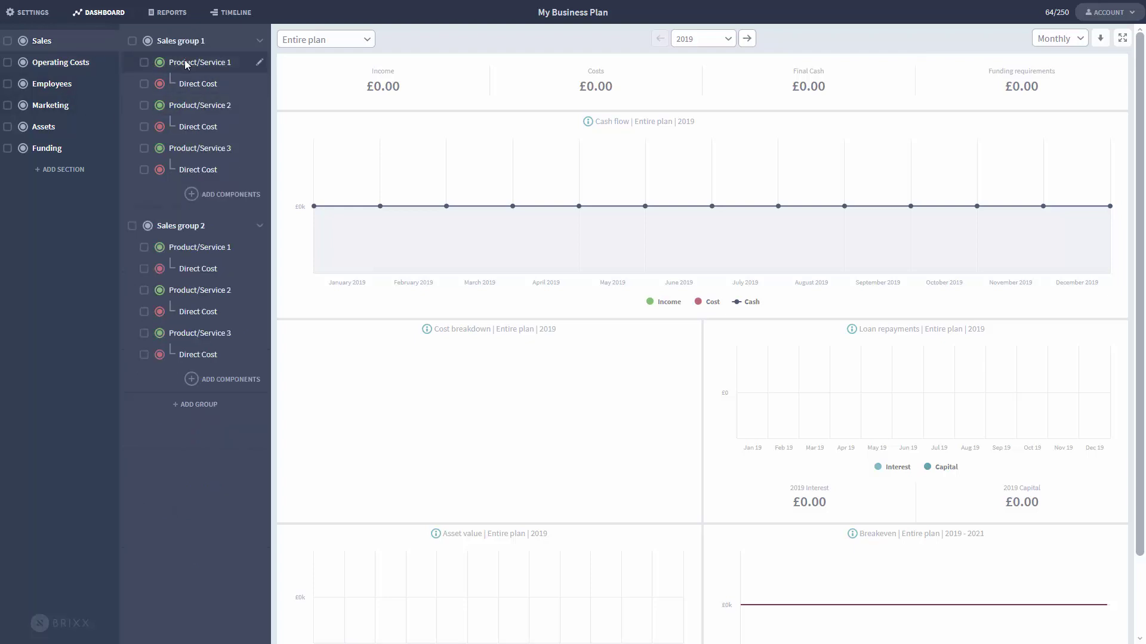
pyautogui.doubleClick(189, 63)
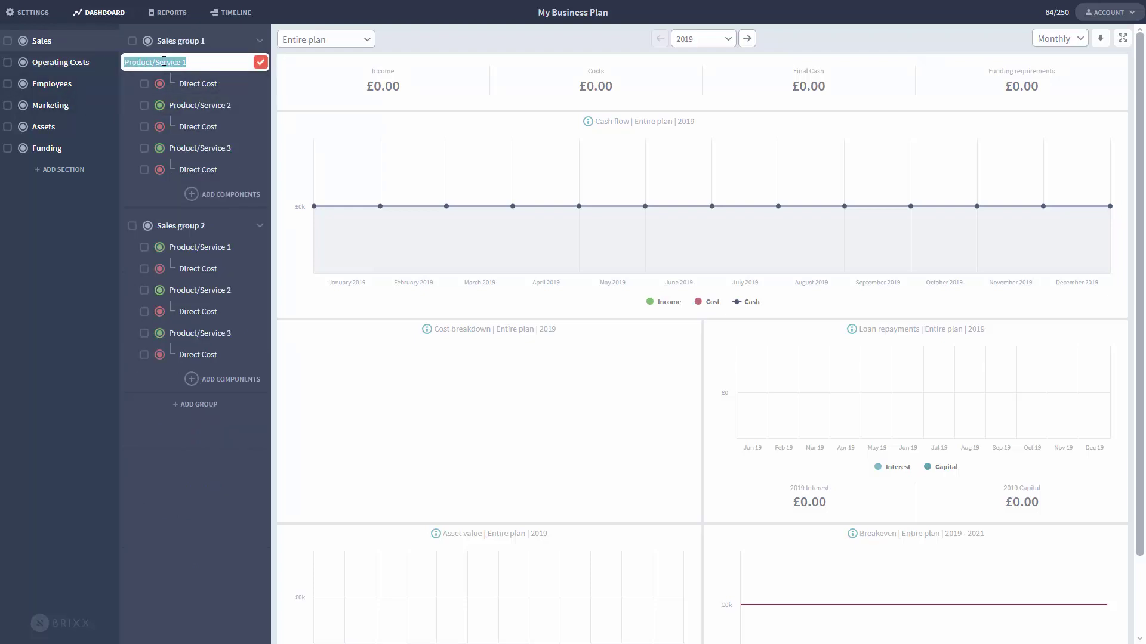
pyautogui.click(315, 110)
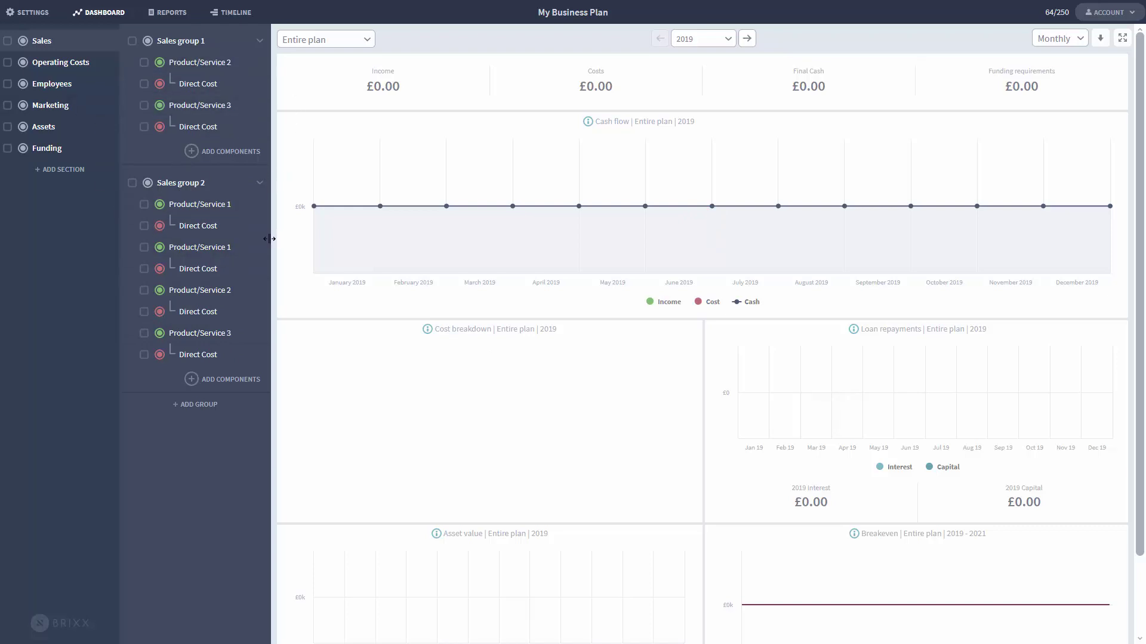
# Step: Review the component types that can be added to Sales group 1 and the components in the plan's other sections
pyautogui.click(212, 152)
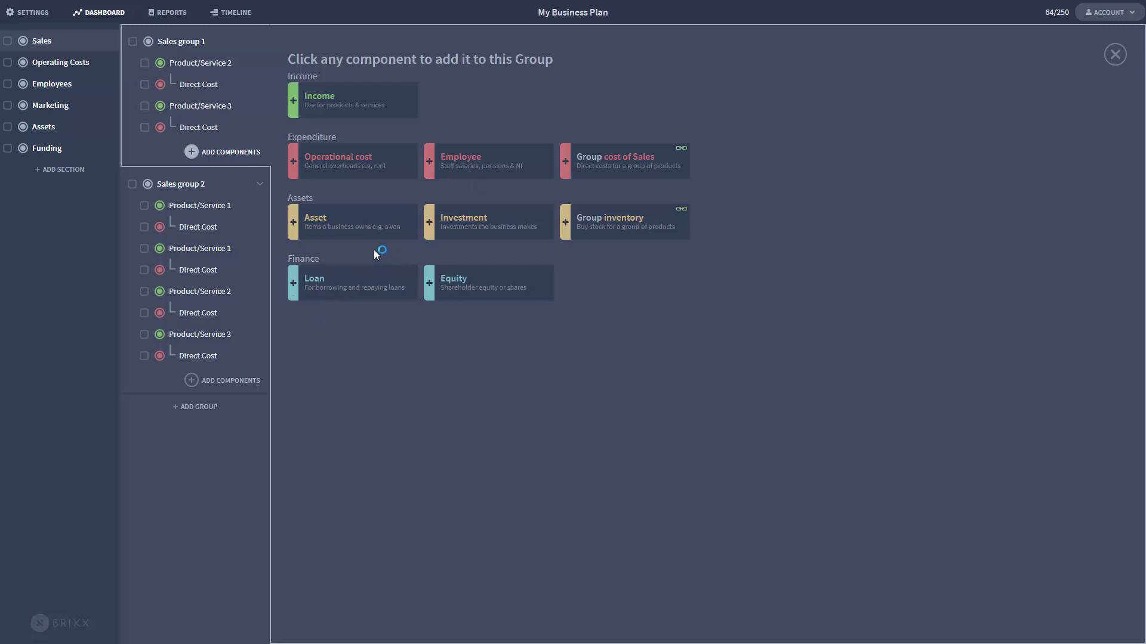
pyautogui.click(1113, 58)
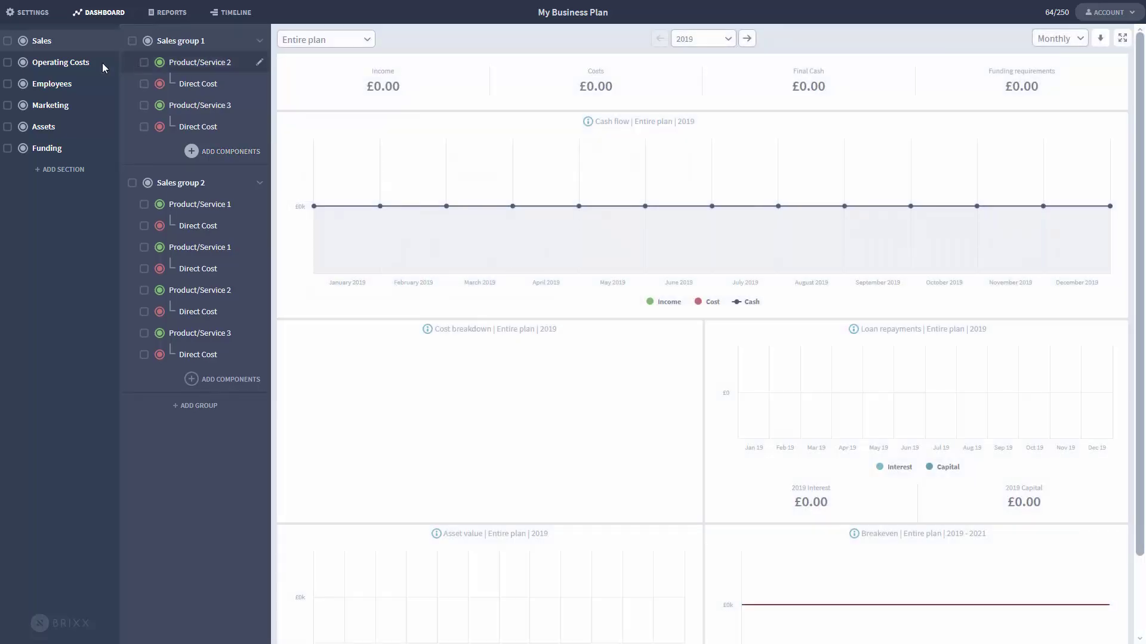
pyautogui.click(97, 63)
pyautogui.click(85, 84)
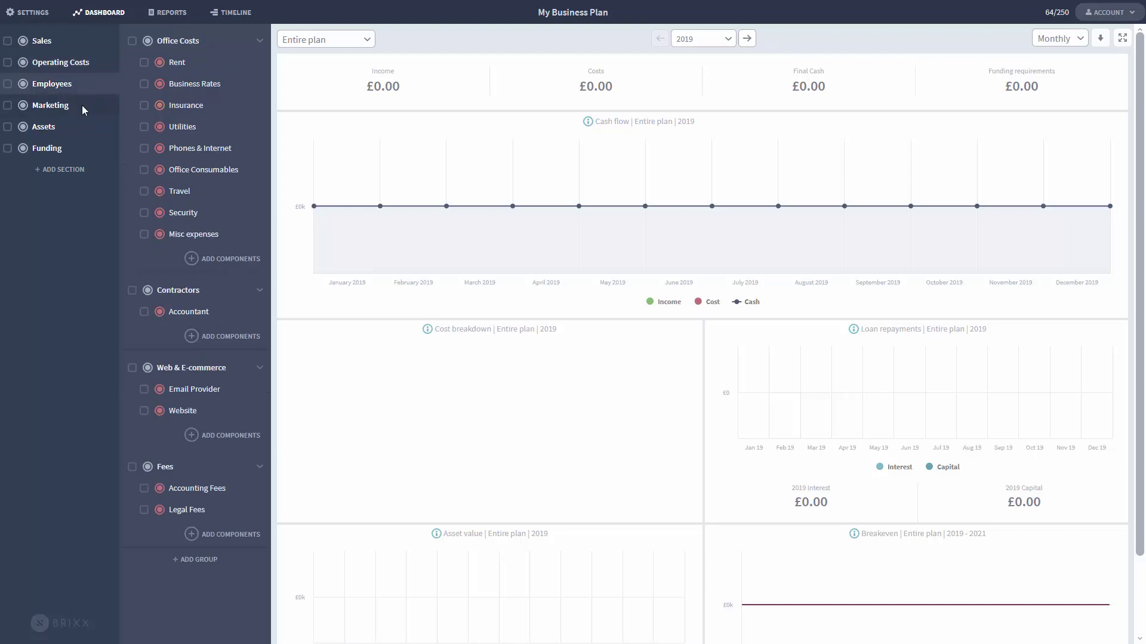
pyautogui.click(78, 114)
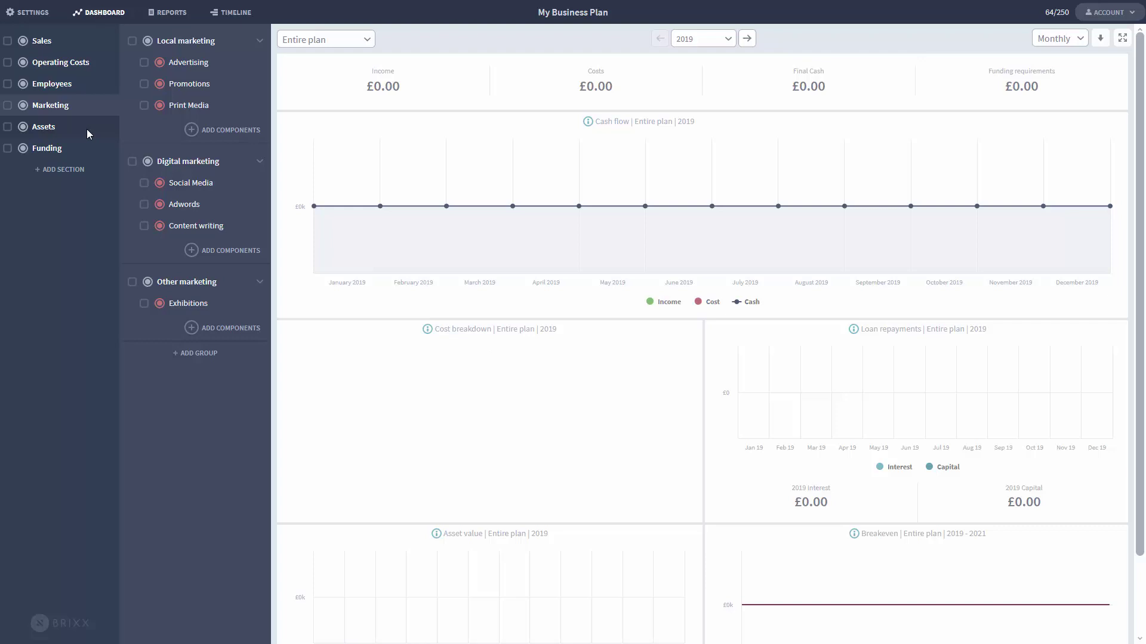
pyautogui.click(87, 129)
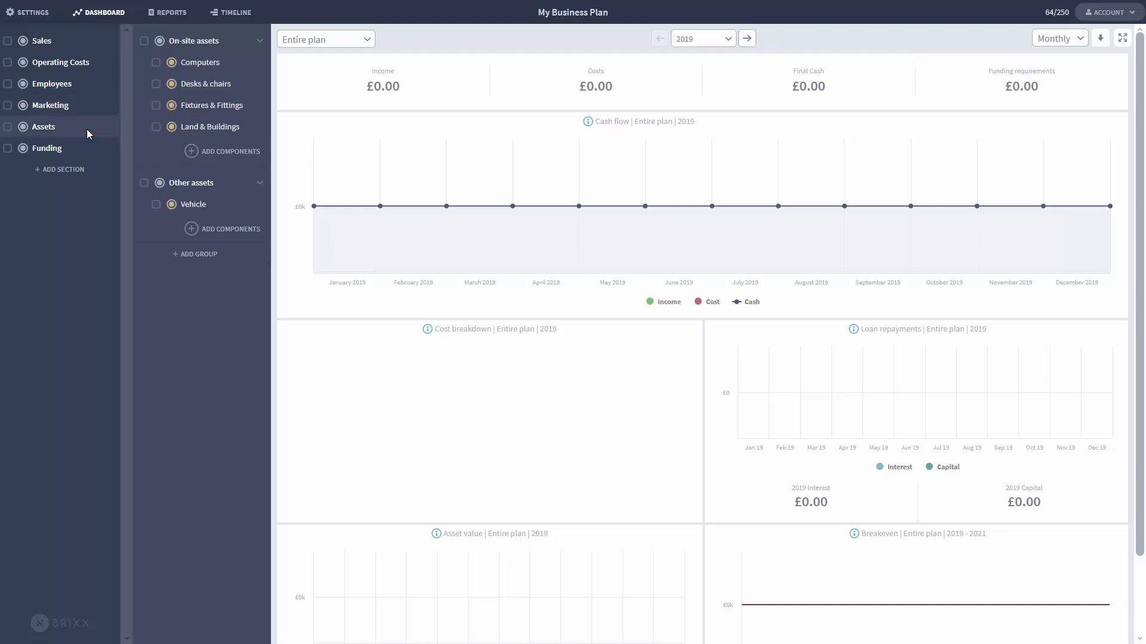
pyautogui.click(91, 108)
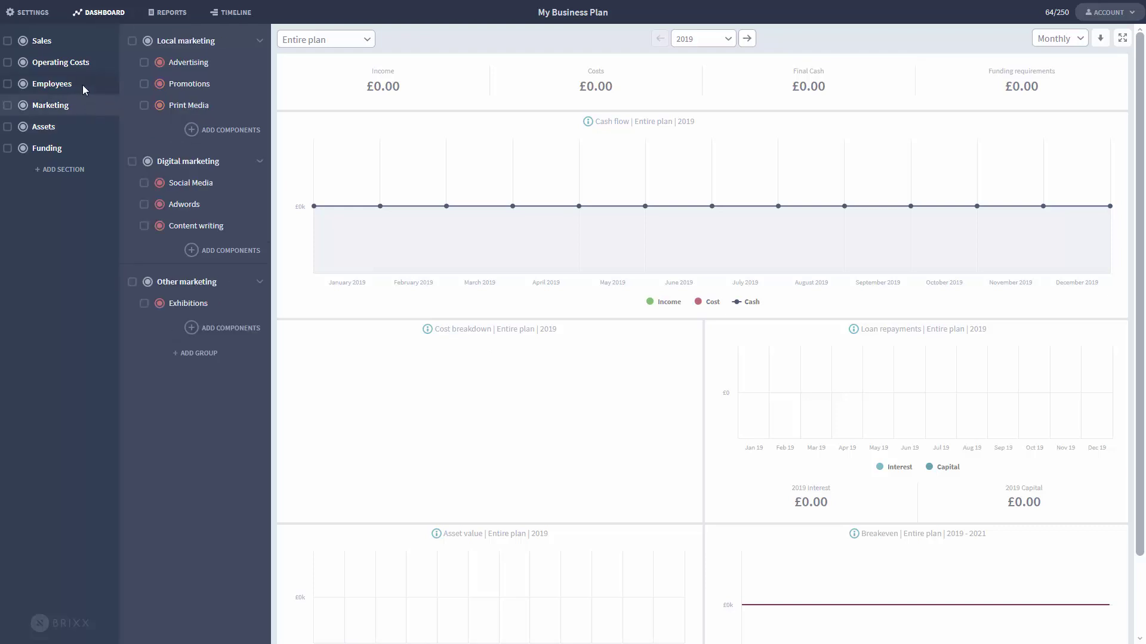
pyautogui.click(80, 84)
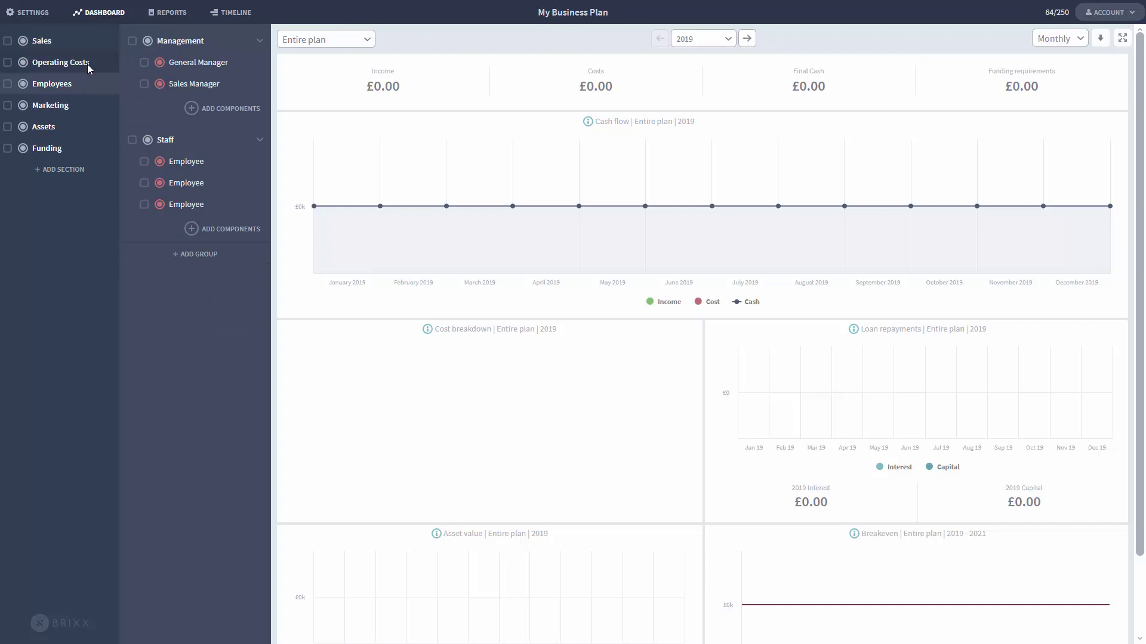
pyautogui.click(90, 64)
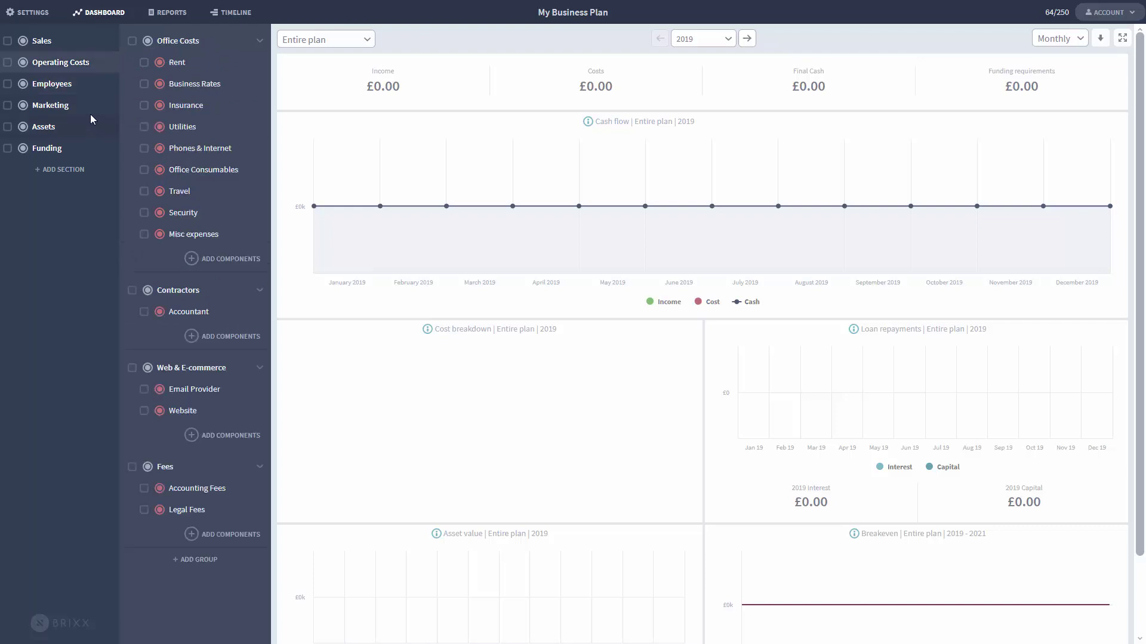
pyautogui.click(92, 47)
# Step: Set the Rent component under Office Costs in Operating Costs to 2000 per month and save it
pyautogui.click(91, 63)
pyautogui.click(227, 65)
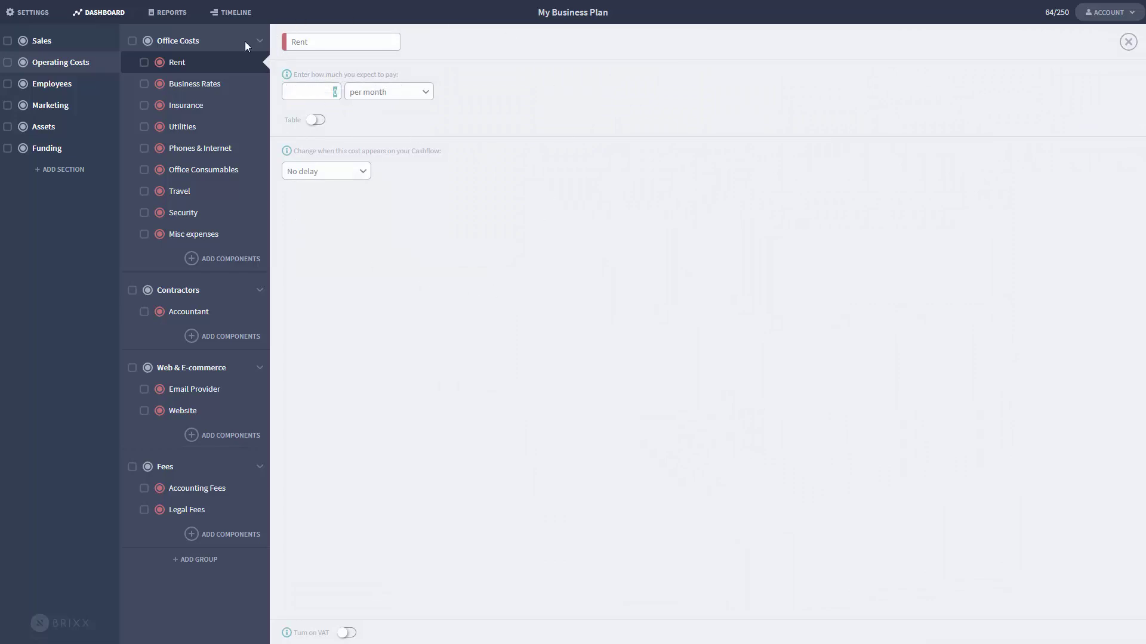
pyautogui.click(443, 206)
pyautogui.click(314, 90)
pyautogui.write('2000')
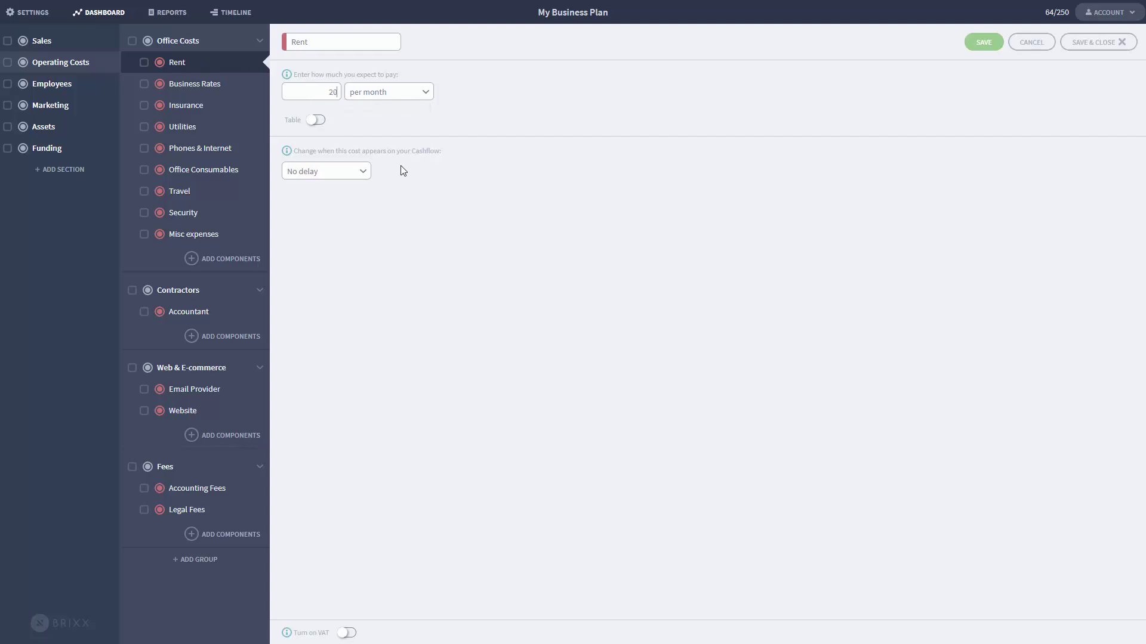
pyautogui.click(1100, 47)
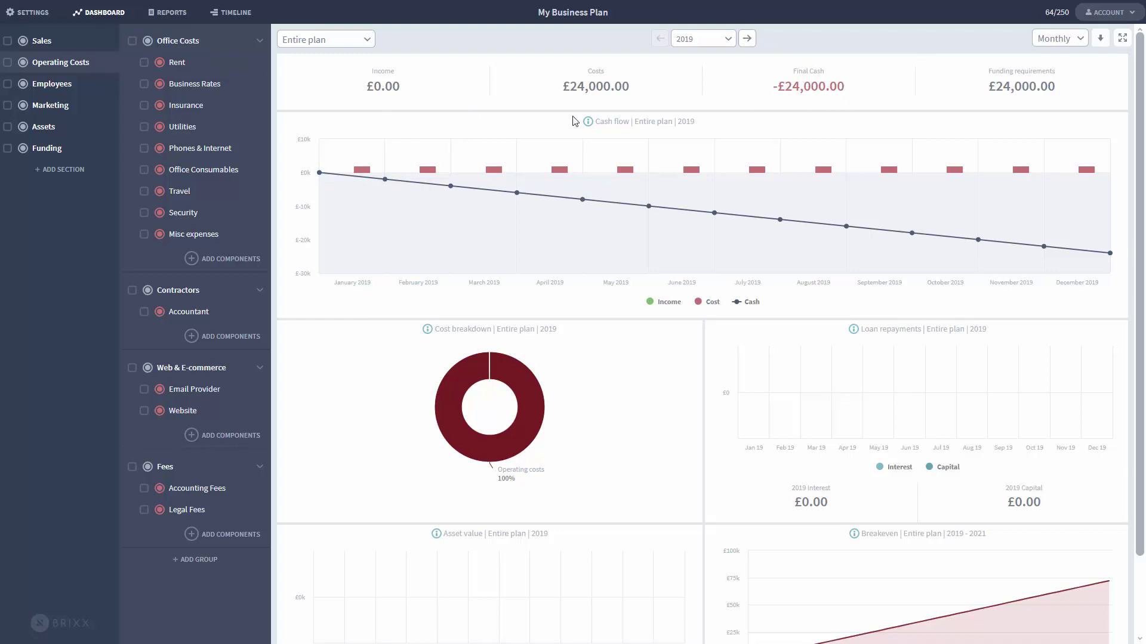
# Step: Examine the Cashflow report's Cash Paid on Goods and Services, expanded through Operating Costs and Office Costs down to the individual components
pyautogui.click(176, 18)
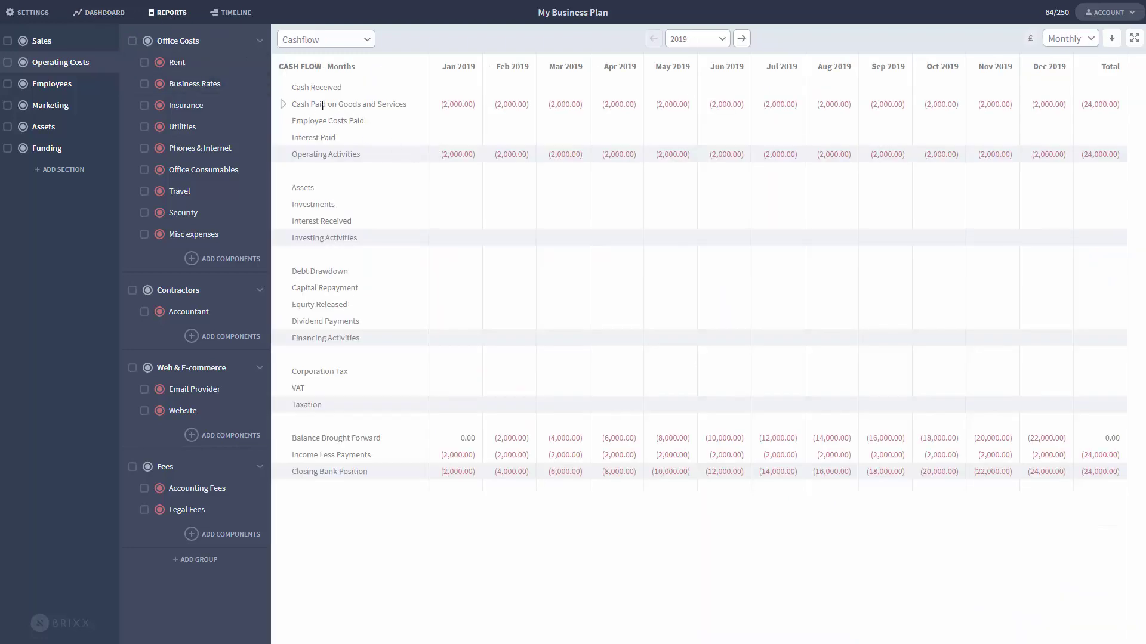
pyautogui.click(332, 40)
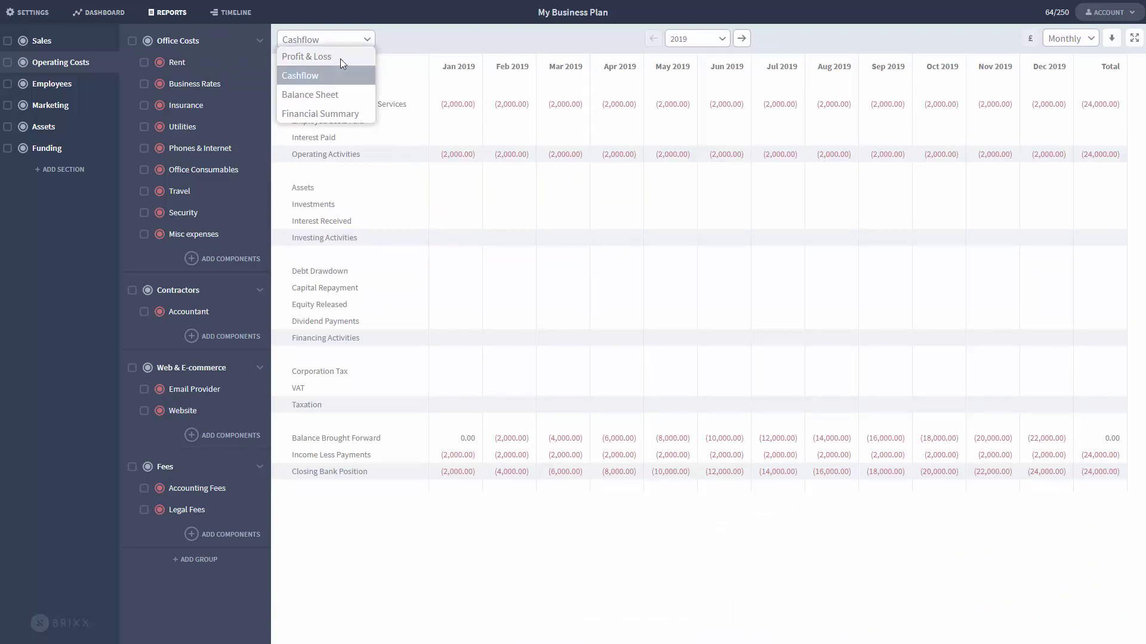
pyautogui.click(431, 92)
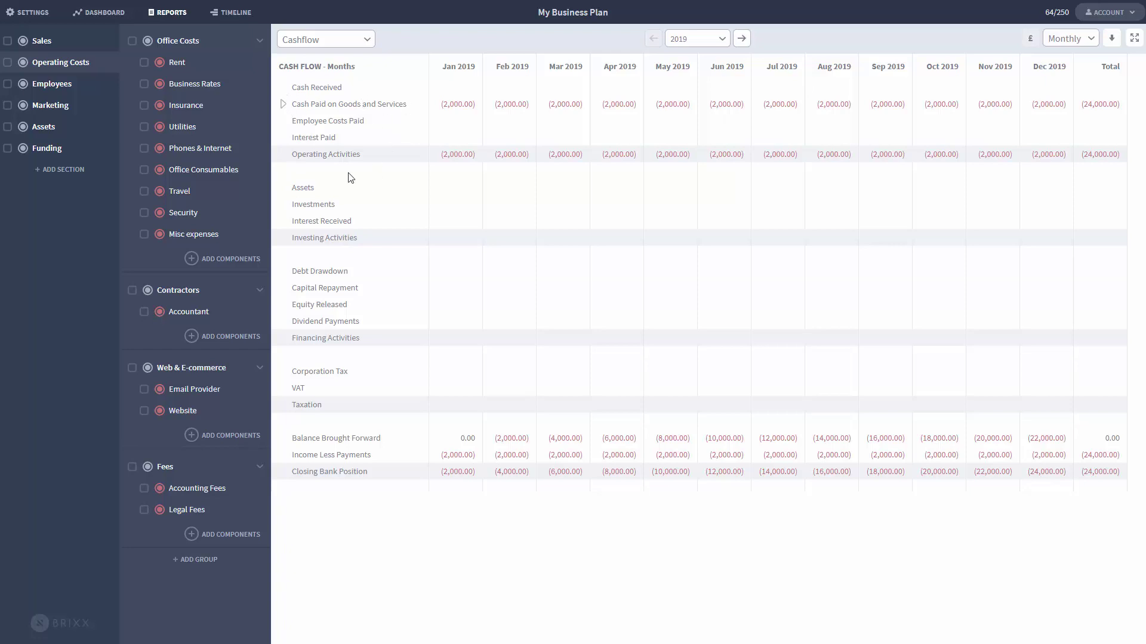
pyautogui.click(283, 106)
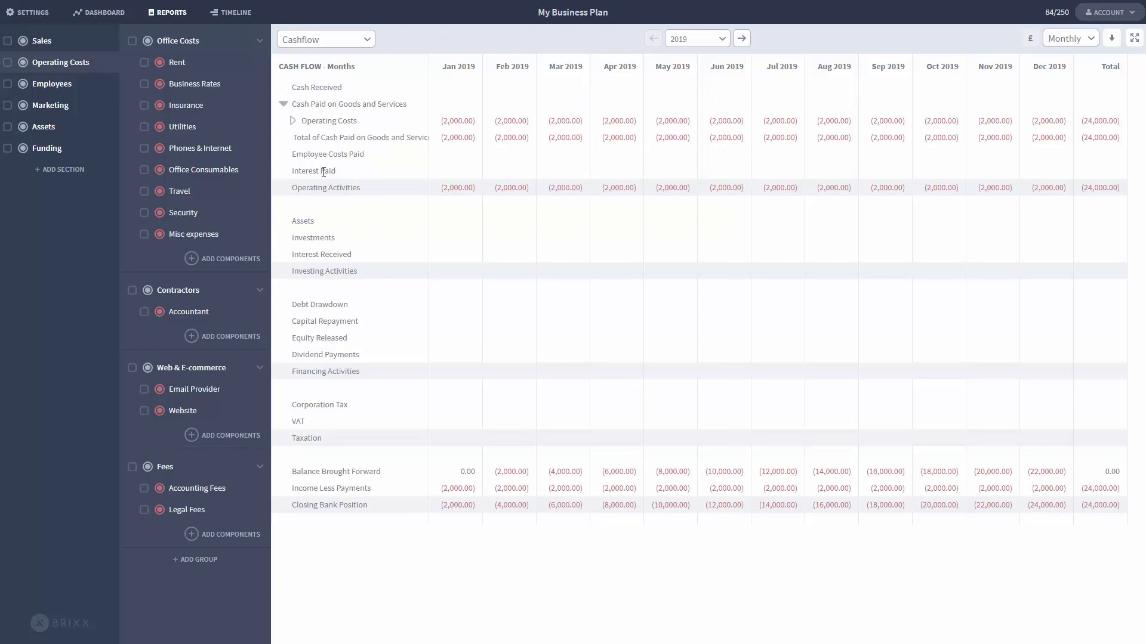
pyautogui.click(292, 122)
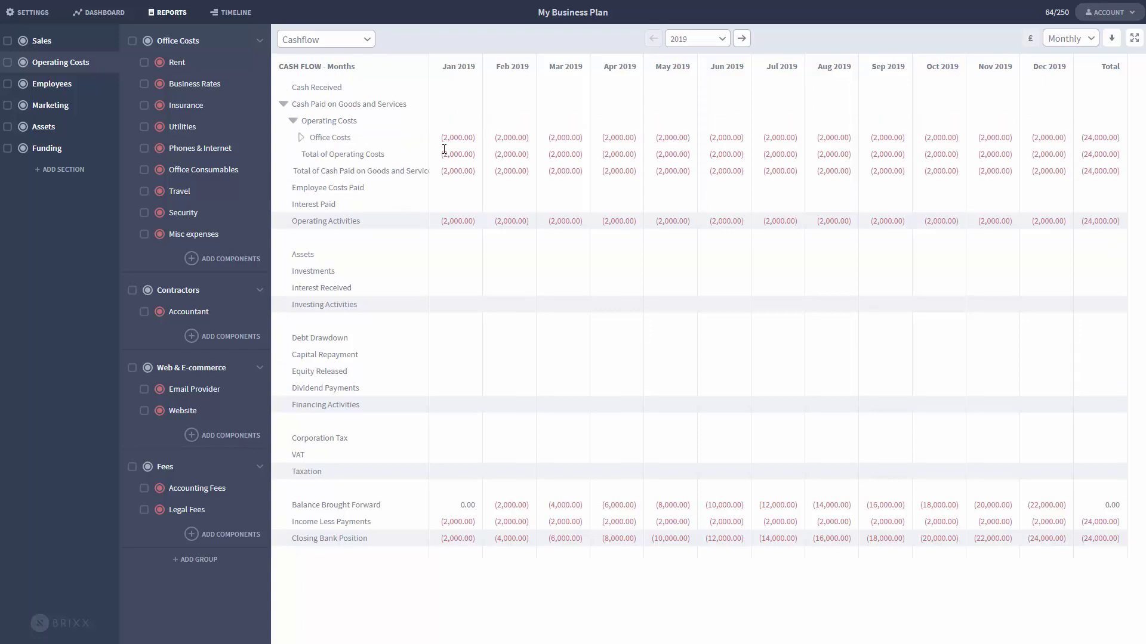
pyautogui.click(301, 137)
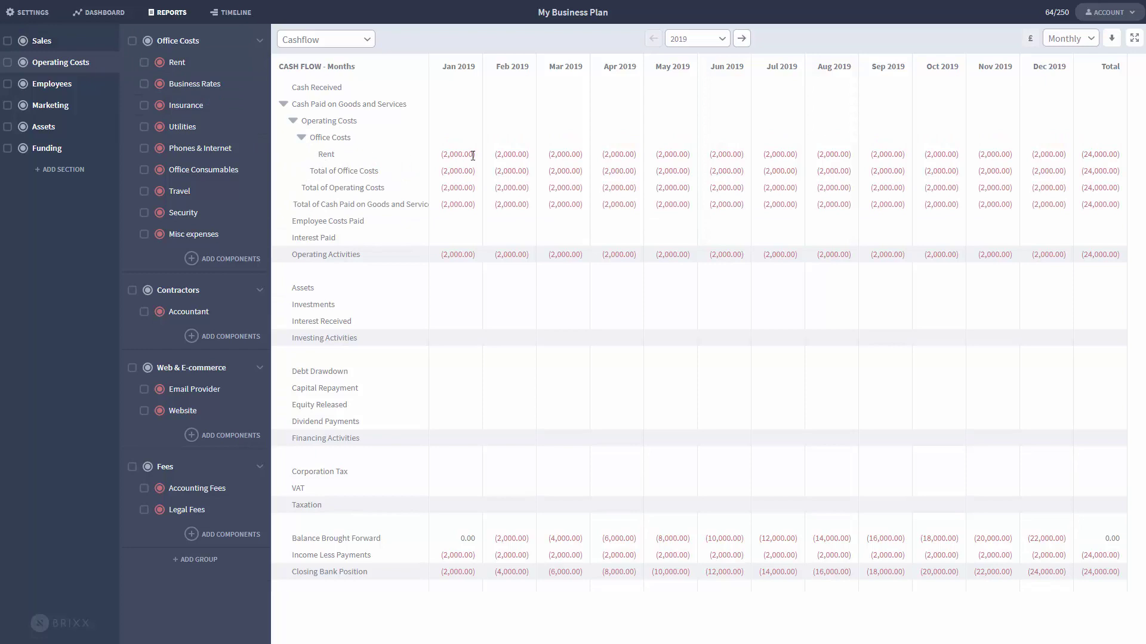
# Step: Set the Business Rates component under Office Costs to 300 per month and save it
pyautogui.click(224, 90)
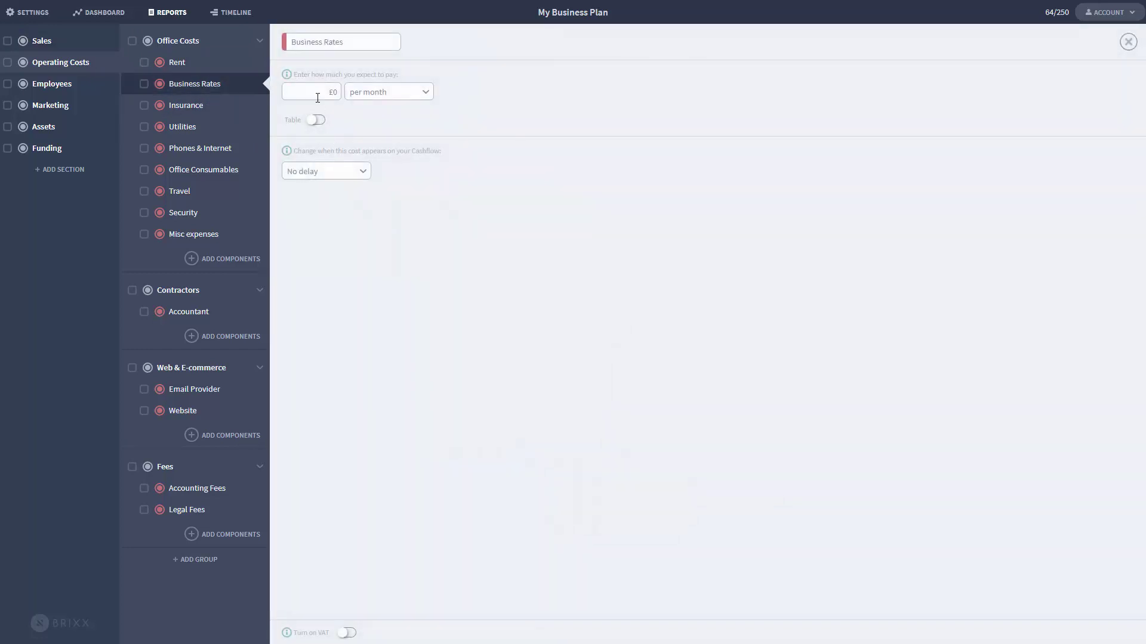
pyautogui.write('300')
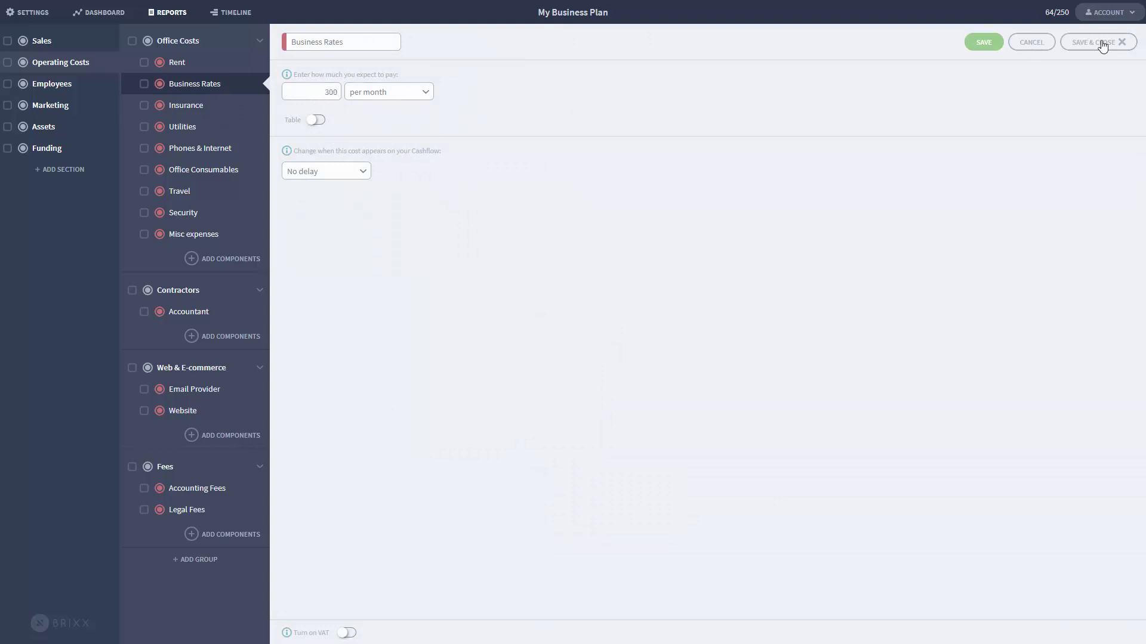
pyautogui.click(1103, 41)
# Step: Set the Insurance component to 400 per month, save it, and collapse Cash Paid on Goods and Services in the Cashflow report
pyautogui.click(218, 105)
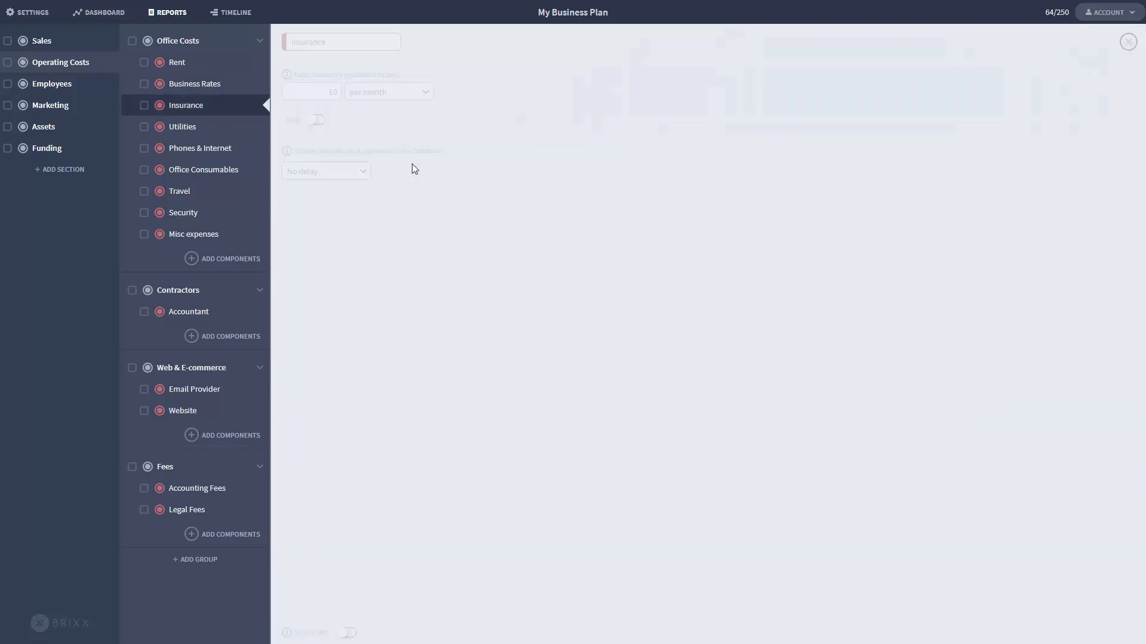
pyautogui.write('400')
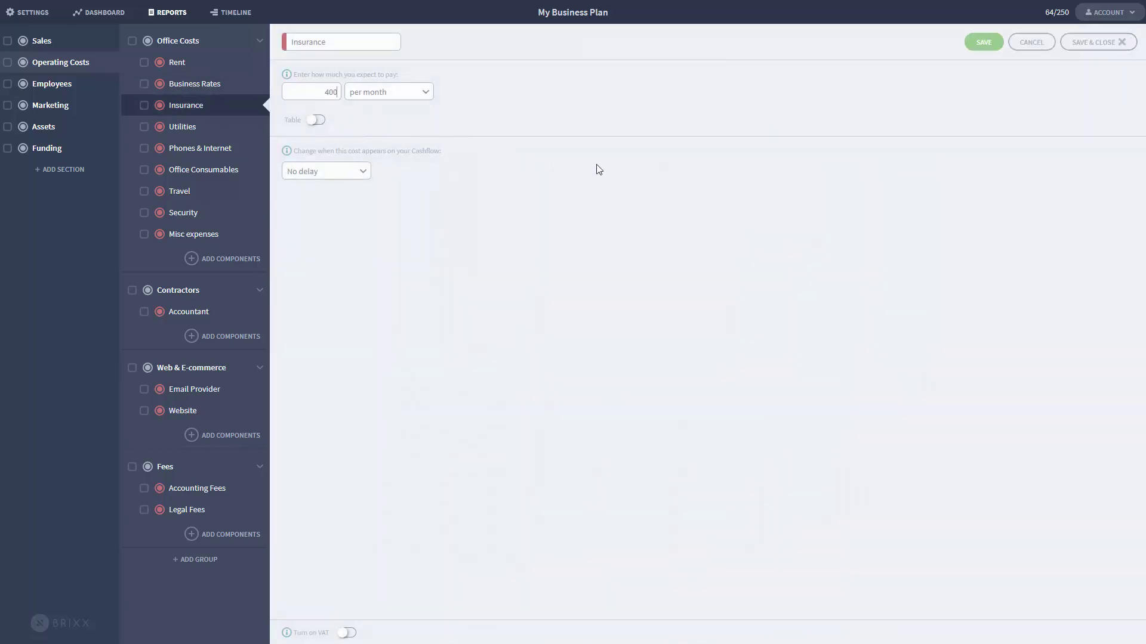
pyautogui.click(1101, 42)
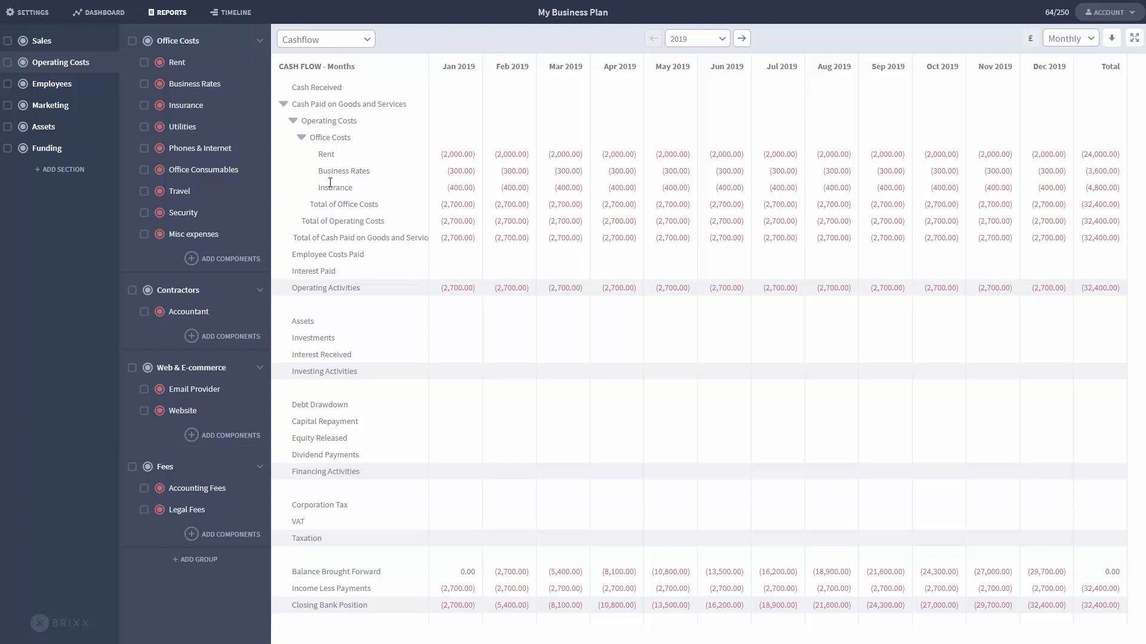
pyautogui.click(284, 105)
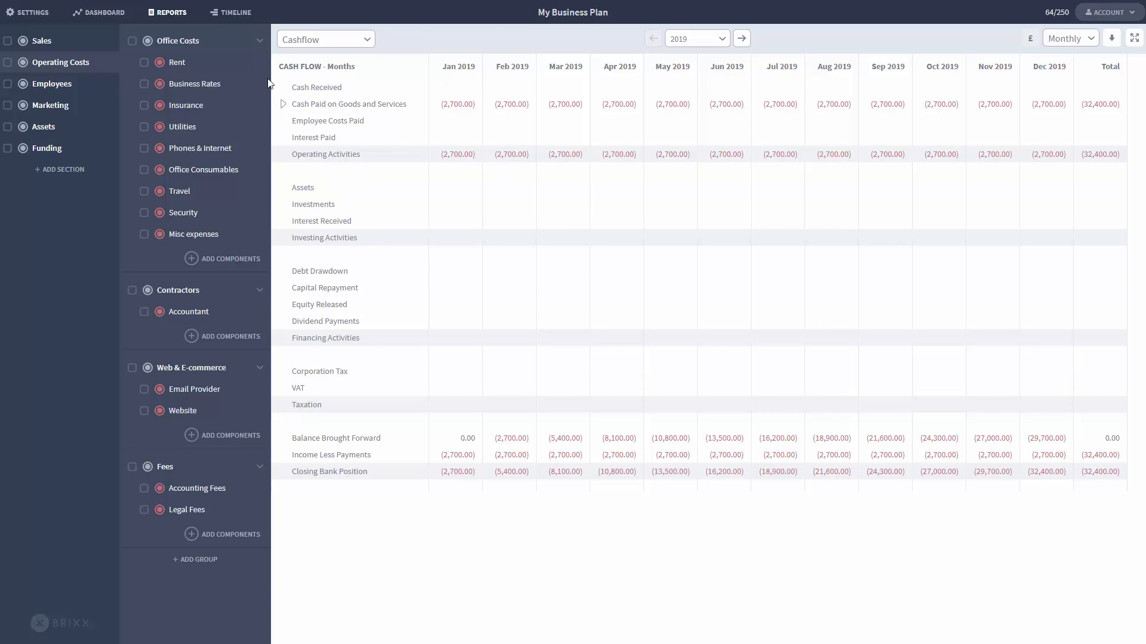
# Step: Return to the dashboard and open the settings of the Loan component in the Funding section's Borrowing group
pyautogui.click(98, 18)
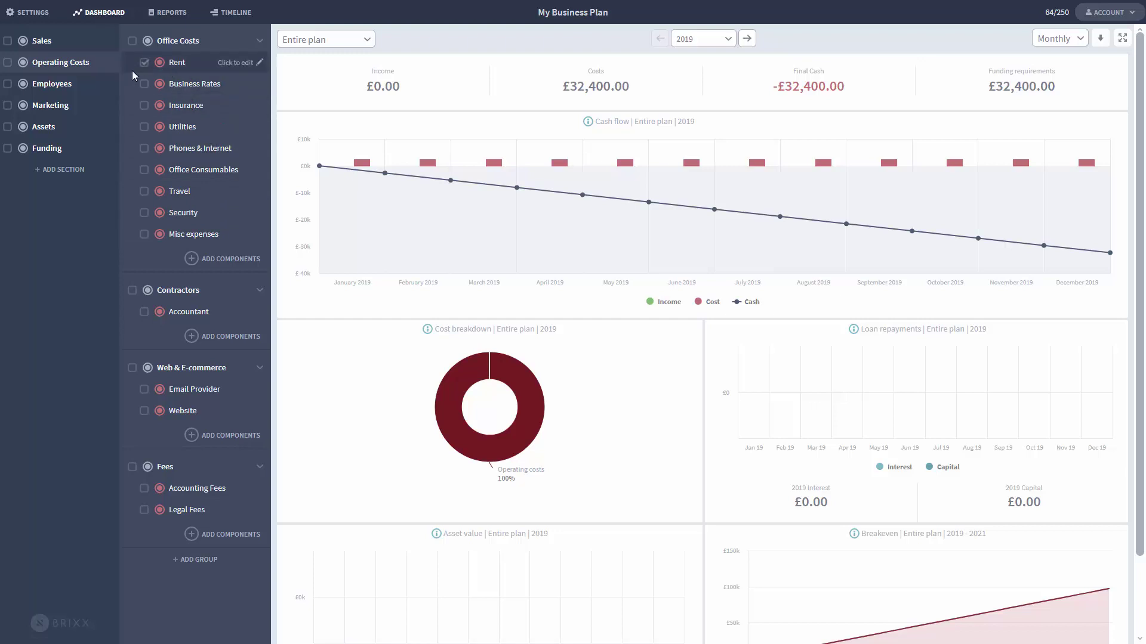
pyautogui.click(68, 151)
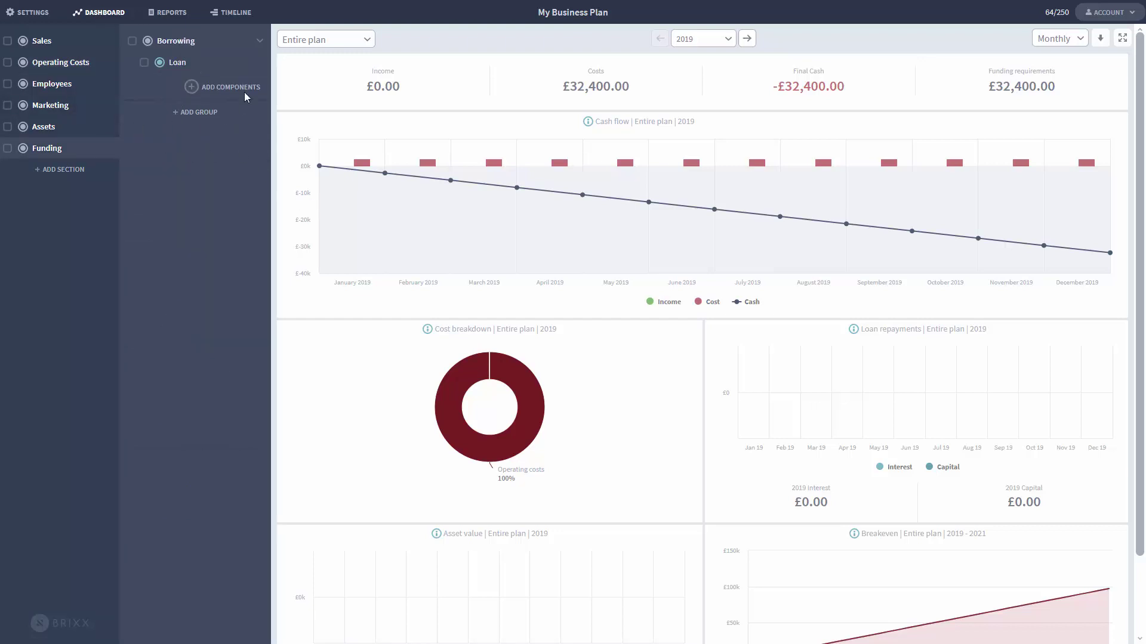
pyautogui.click(217, 63)
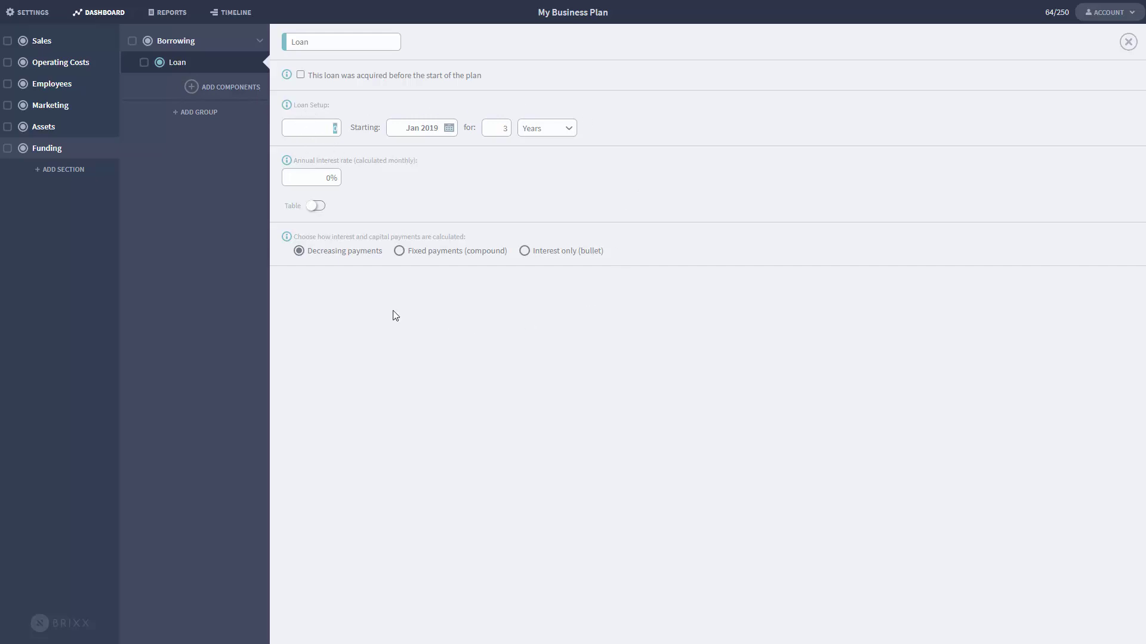
pyautogui.click(363, 105)
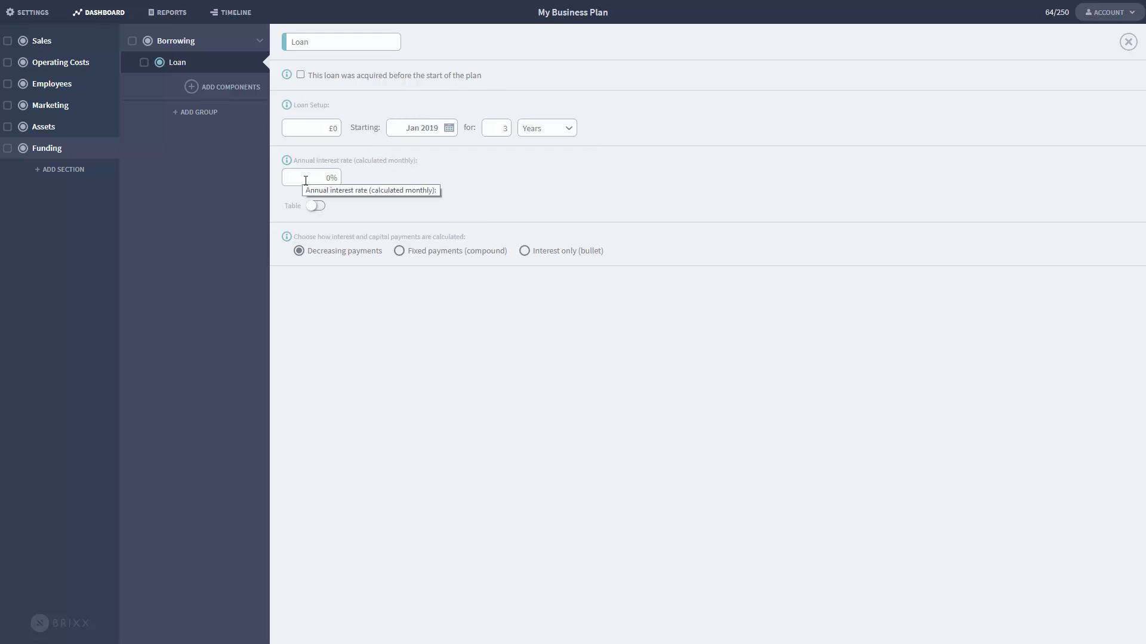
# Step: Set the Loan amount to £25000 with a 5% annual interest rate, and save and close the component
pyautogui.click(312, 127)
pyautogui.write('2')
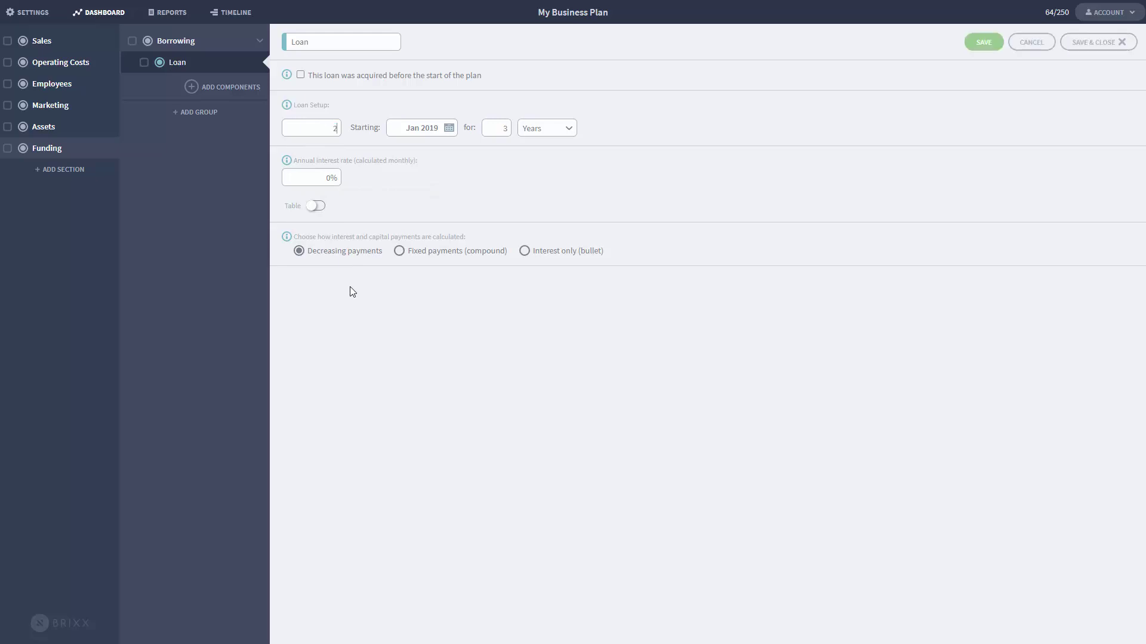
pyautogui.write('5000')
pyautogui.press('Tab')
pyautogui.click(331, 178)
pyautogui.click(1096, 41)
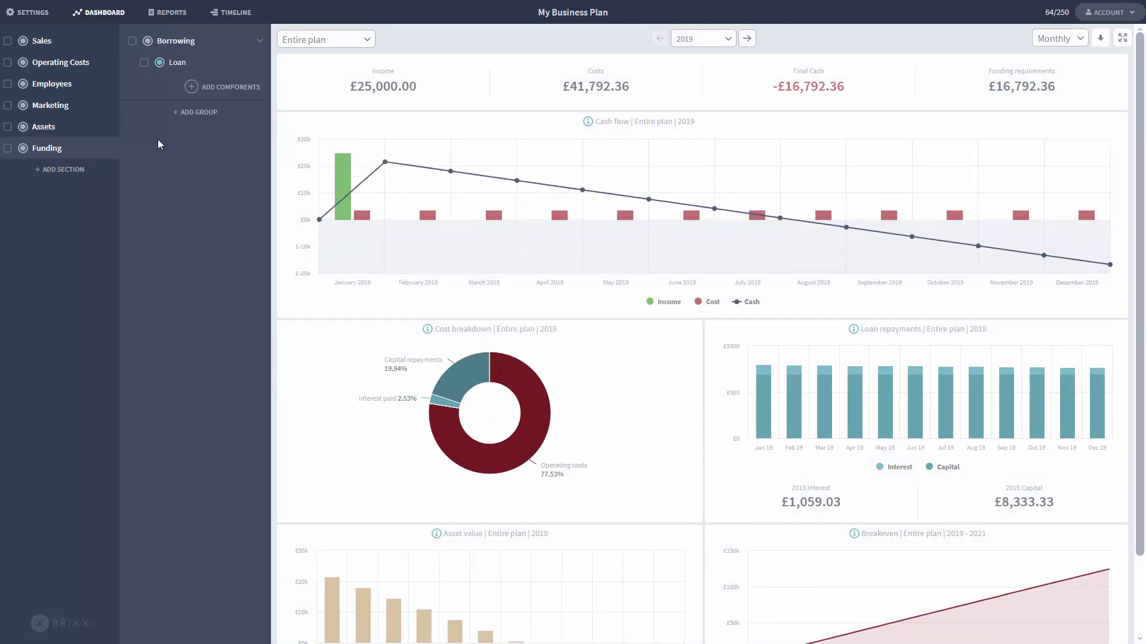
# Step: Reopen the Loan component, read the help note on its Loan Setup, and close the settings
pyautogui.click(195, 62)
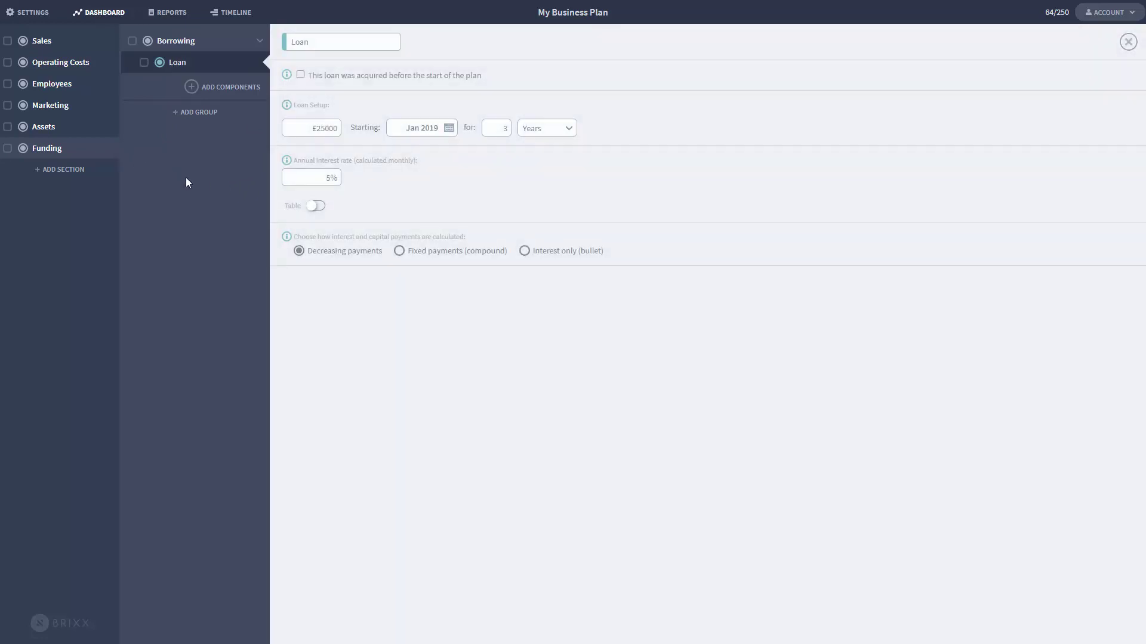
pyautogui.click(287, 105)
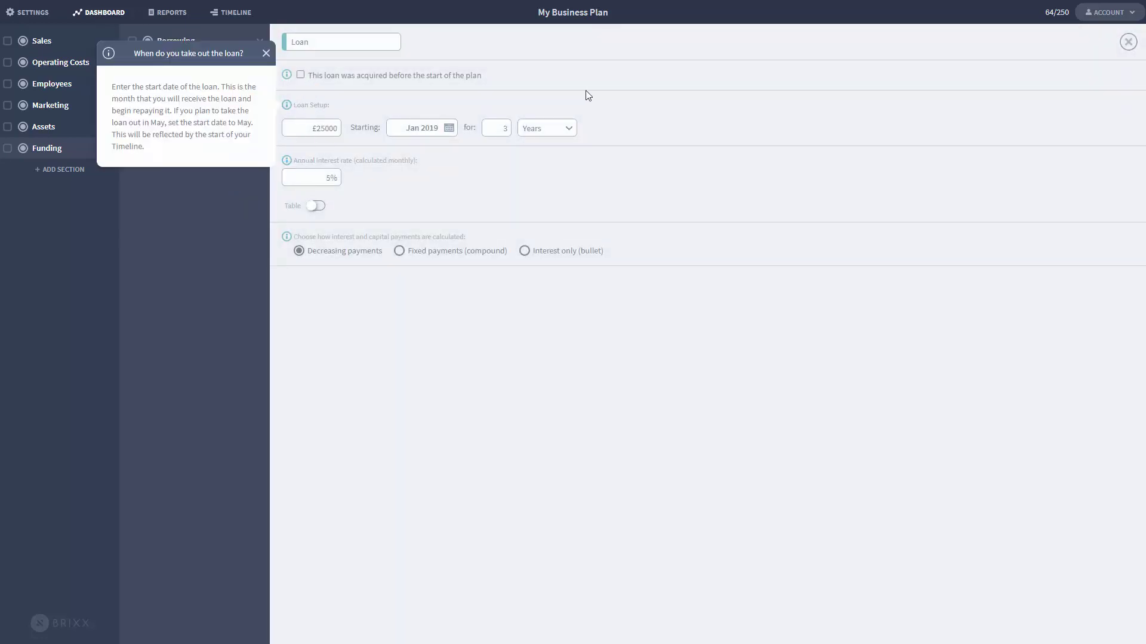
pyautogui.click(320, 154)
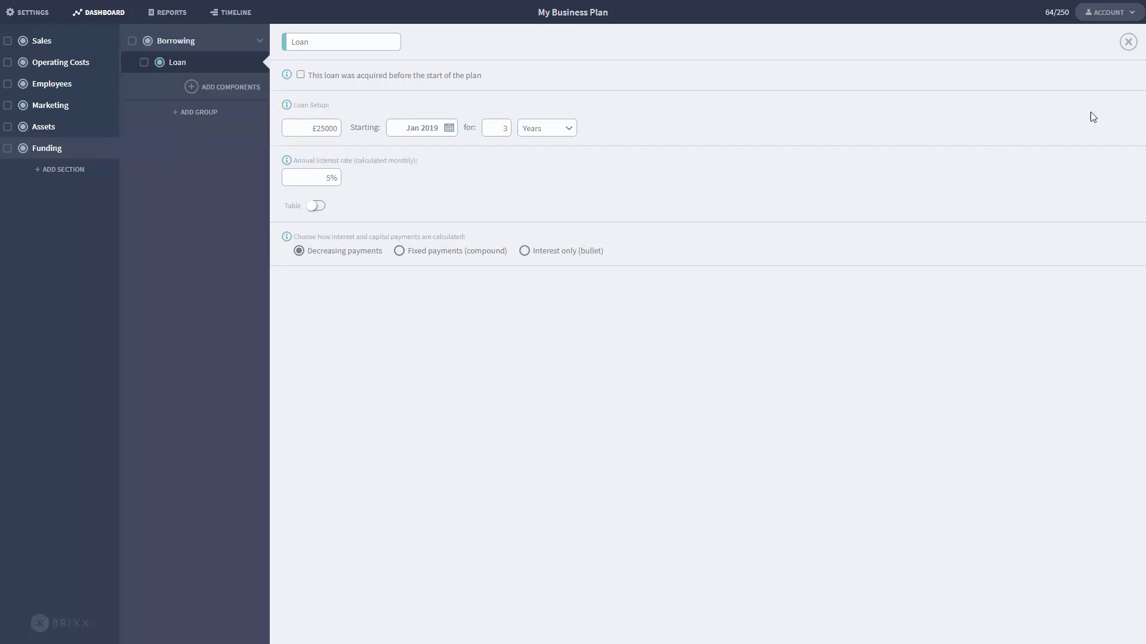
pyautogui.click(1127, 43)
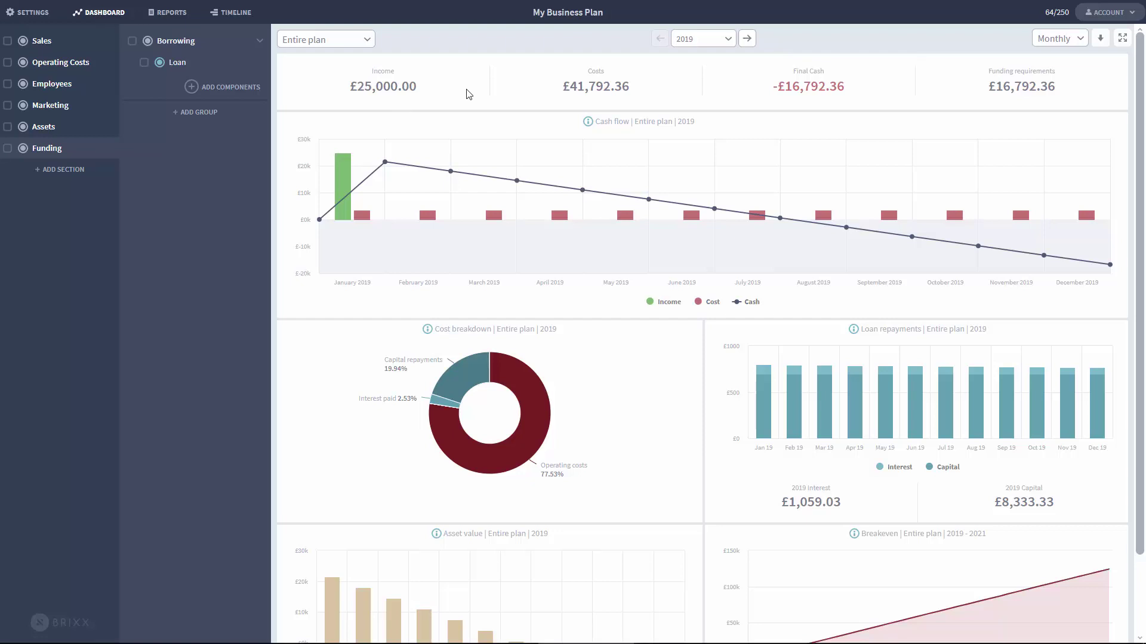
# Step: Open the Product/Services 2 component in Sales group 1 of the Sales section and rename it Bikes Sales
pyautogui.click(74, 44)
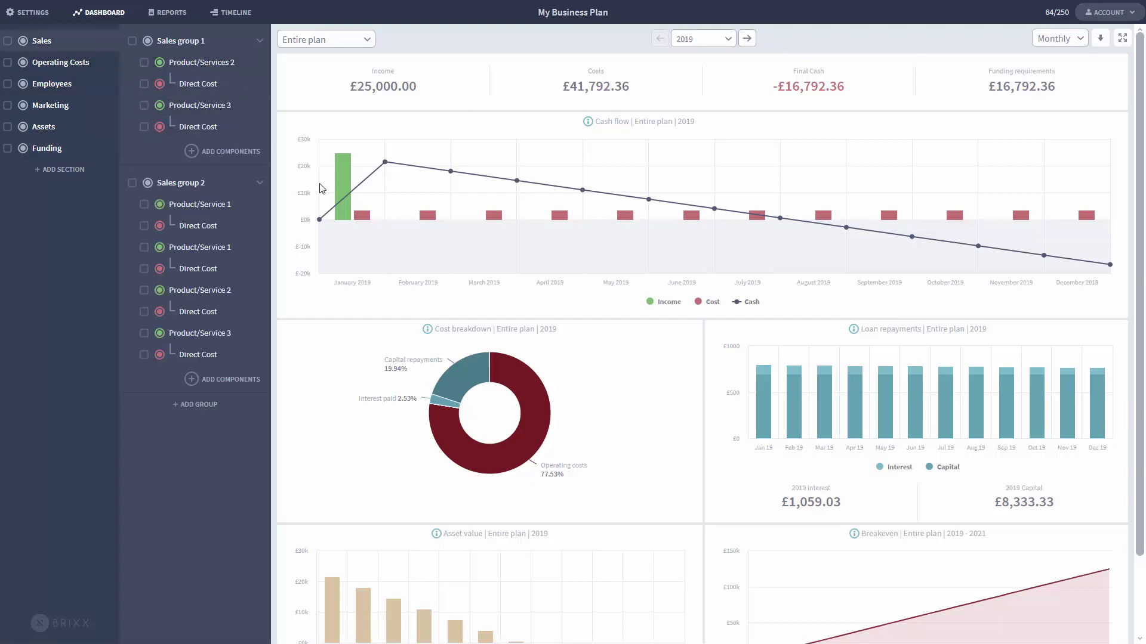
pyautogui.click(344, 206)
pyautogui.click(376, 41)
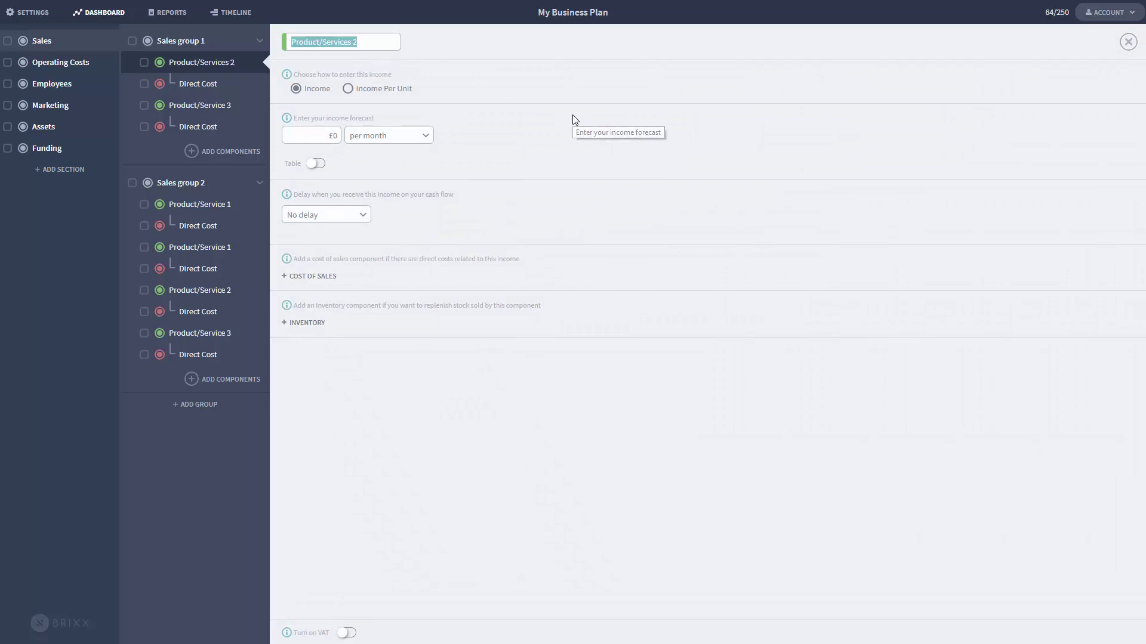
pyautogui.write('Bikes Sales')
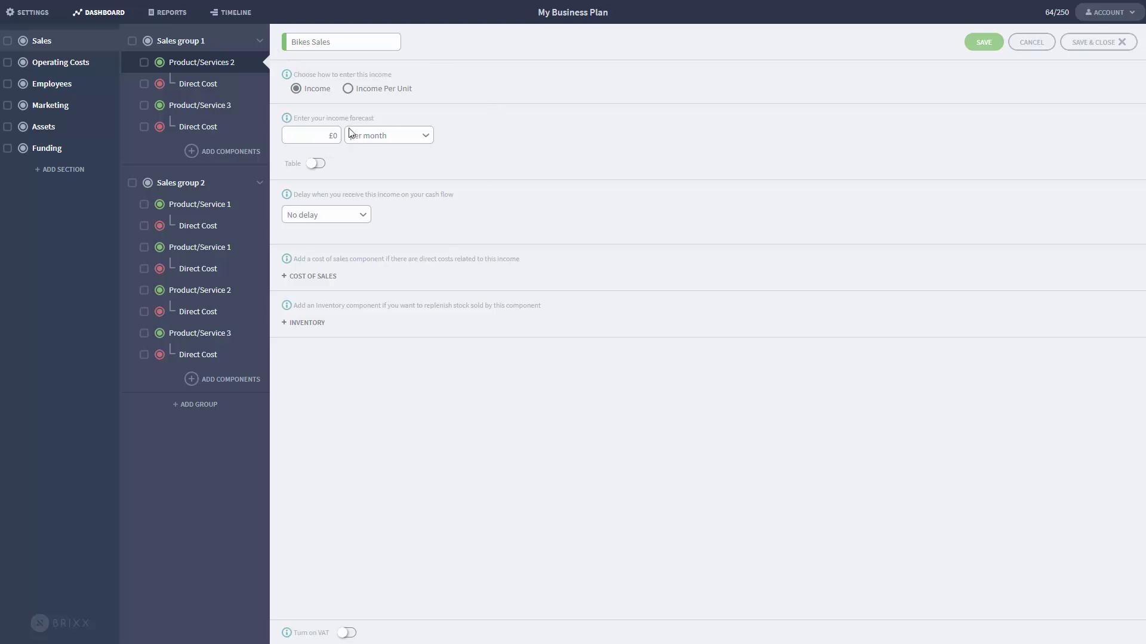
# Step: Switch Bikes Sales to Income Per Unit with a unit price of £500, keeping the units sold per month
pyautogui.click(348, 89)
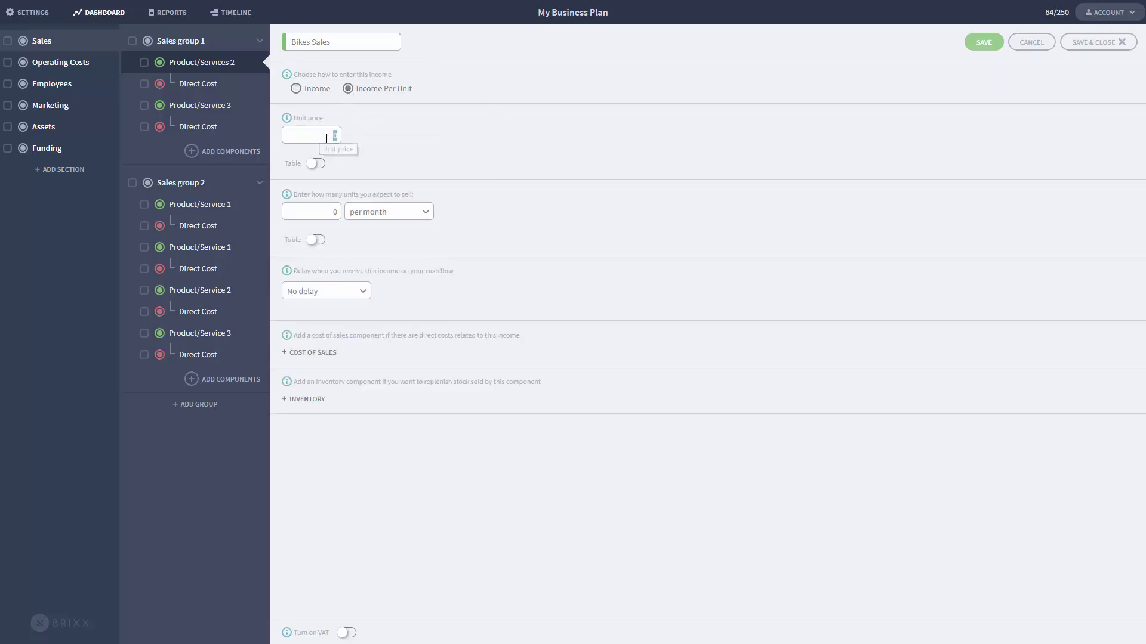
pyautogui.click(333, 132)
pyautogui.write('500')
pyautogui.click(382, 155)
pyautogui.click(391, 216)
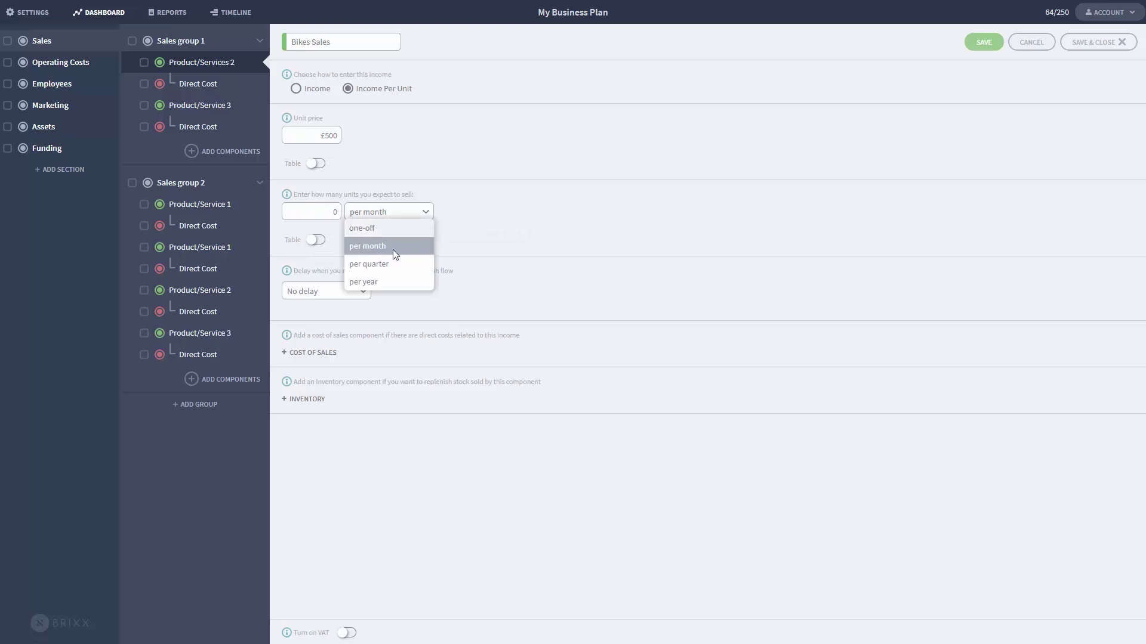
pyautogui.click(507, 227)
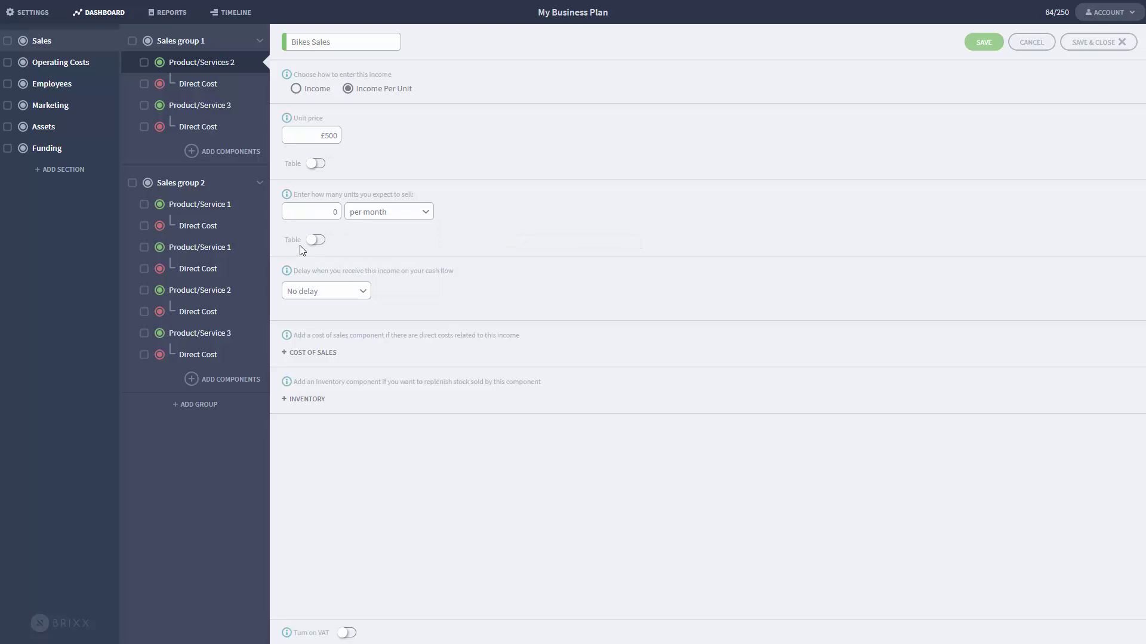
# Step: Enter the expected Bikes Sales units as a table filled from 10 and growing by an amount of 2
pyautogui.click(315, 240)
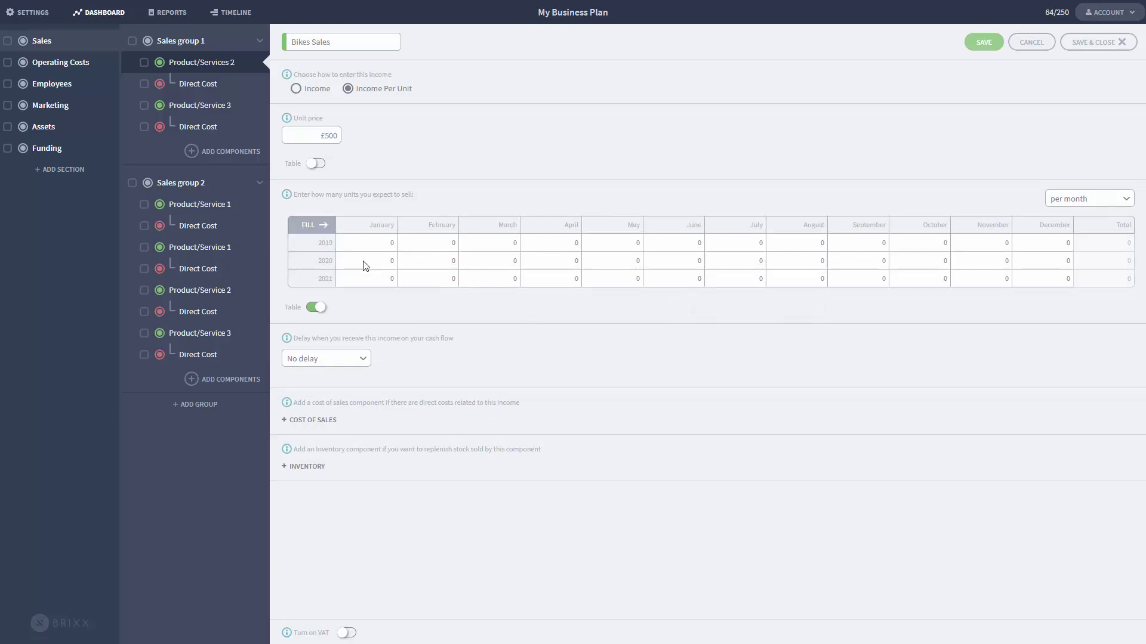
pyautogui.click(308, 227)
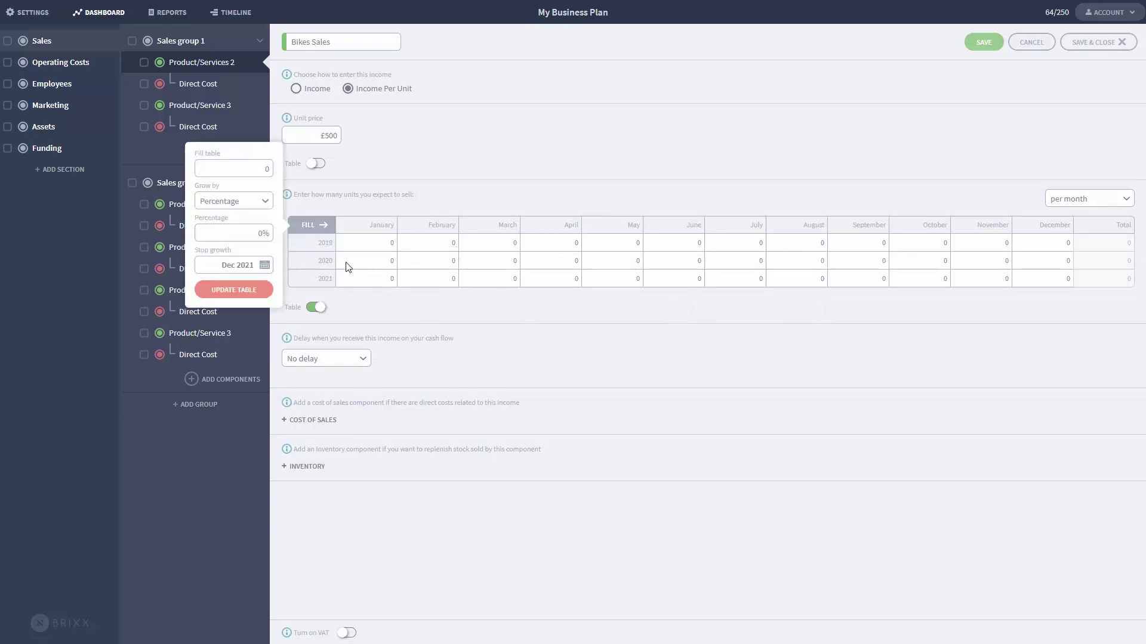
pyautogui.click(236, 168)
pyautogui.write('10')
pyautogui.click(251, 202)
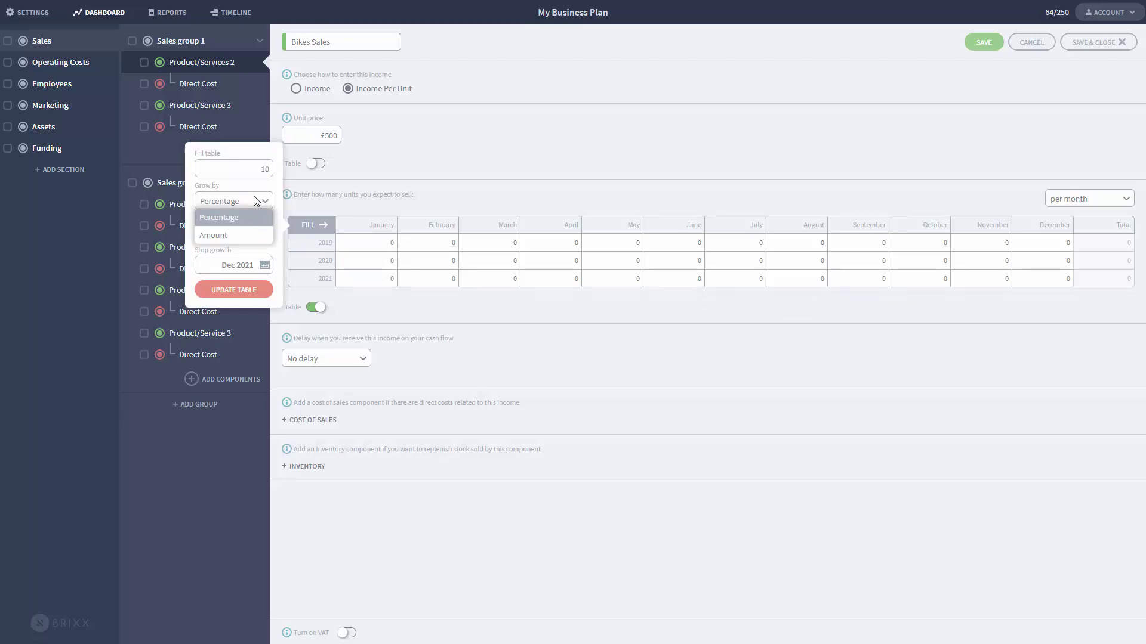
pyautogui.click(238, 235)
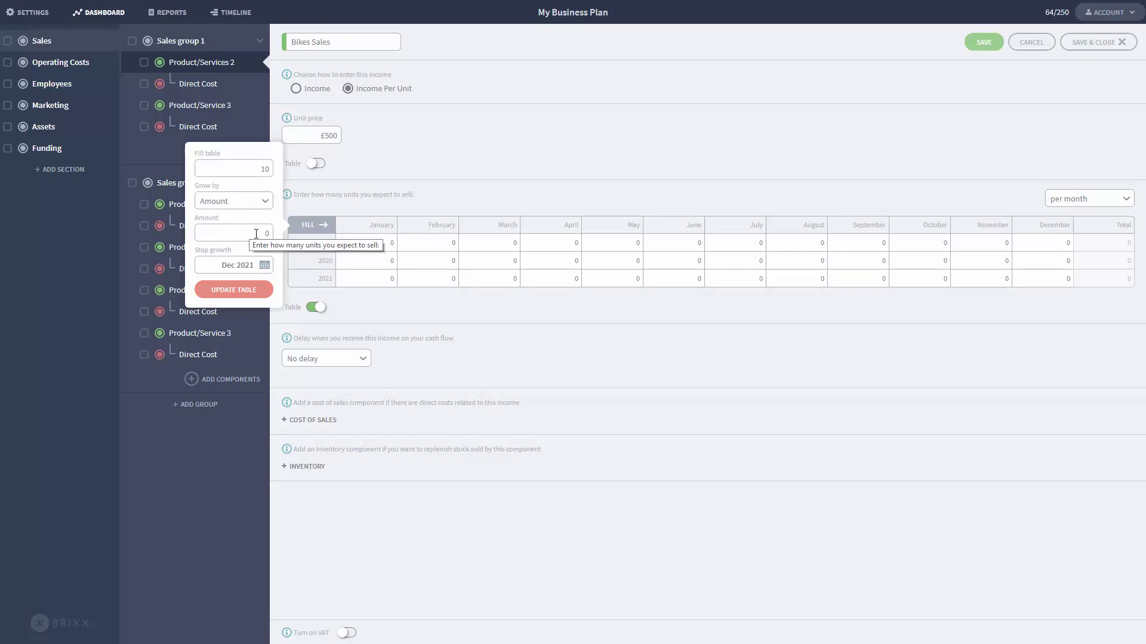
pyautogui.click(257, 232)
pyautogui.write('2')
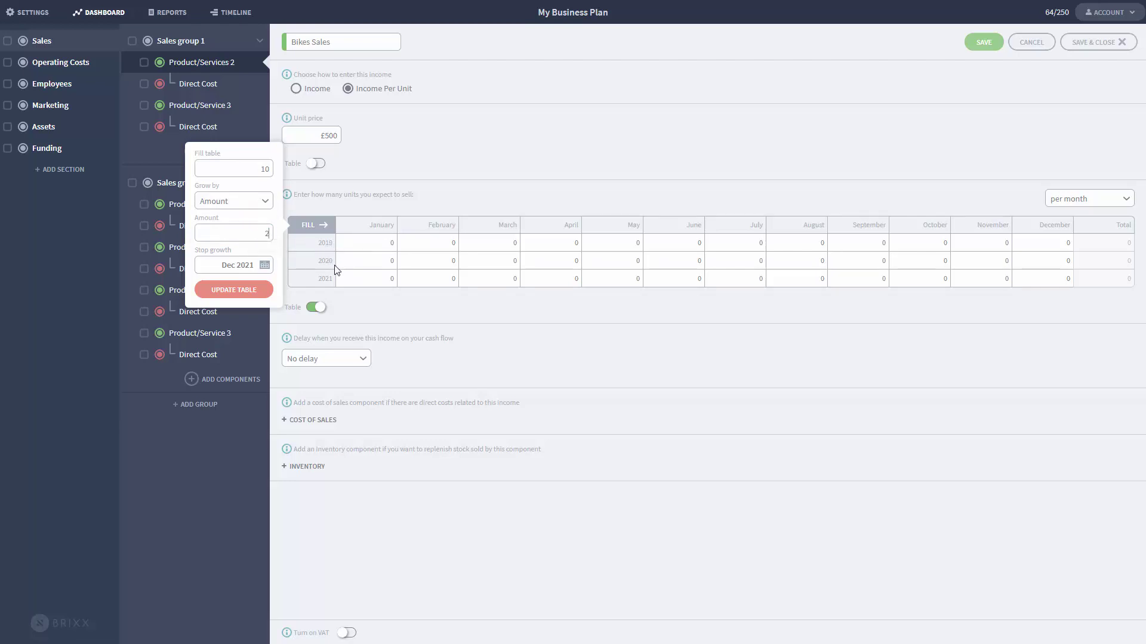
pyautogui.click(255, 290)
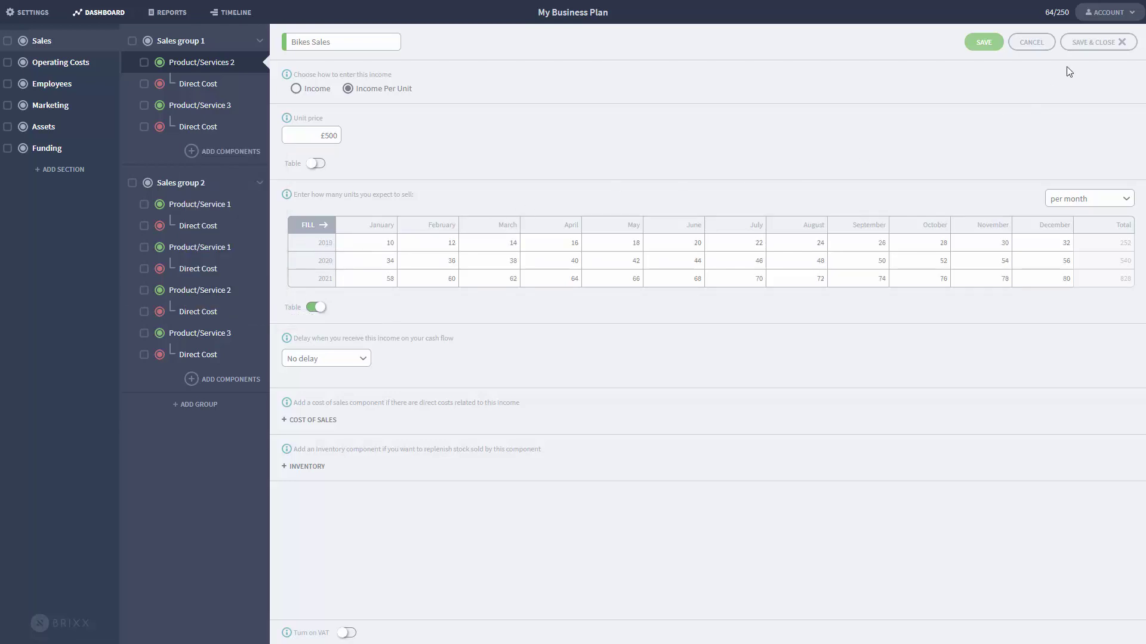
# Step: Save and close the Bikes Sales component, and review its effect in the Cashflow report before returning to the dashboard
pyautogui.click(1117, 41)
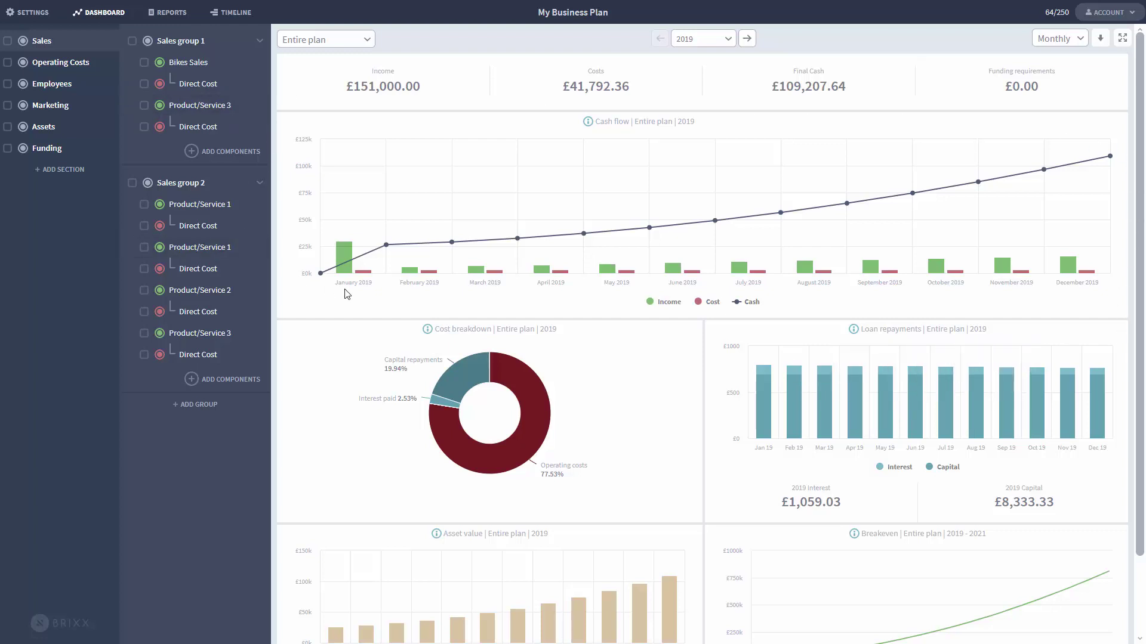
pyautogui.click(176, 15)
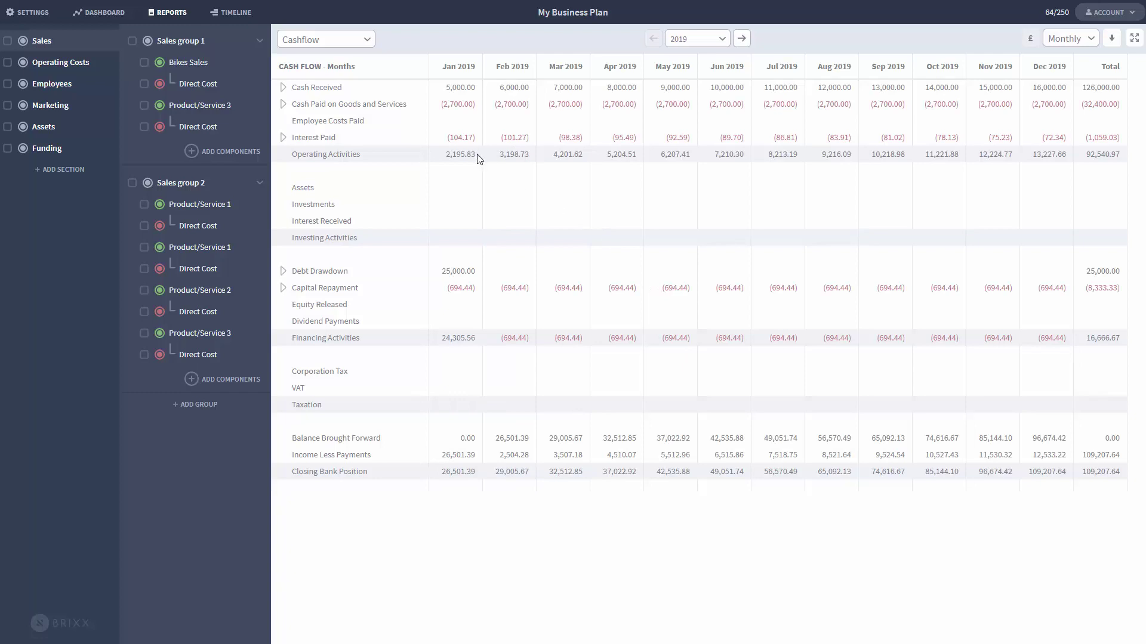
pyautogui.click(109, 14)
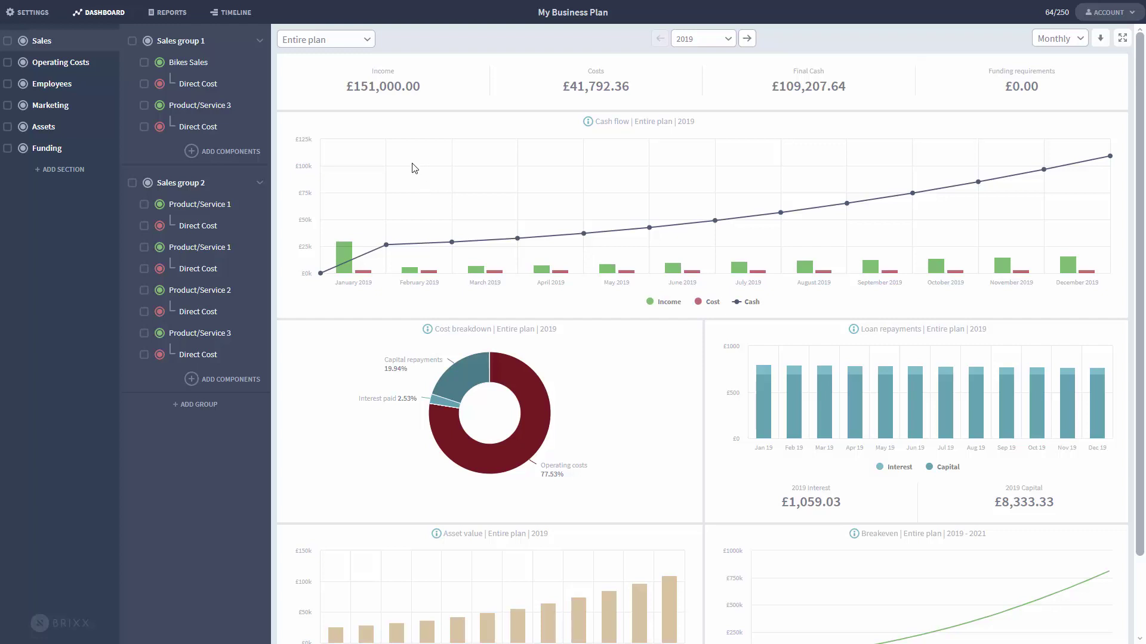
# Step: Move the start of Bikes Sales to July 2019 on the timeline and return to the dashboard
pyautogui.click(231, 12)
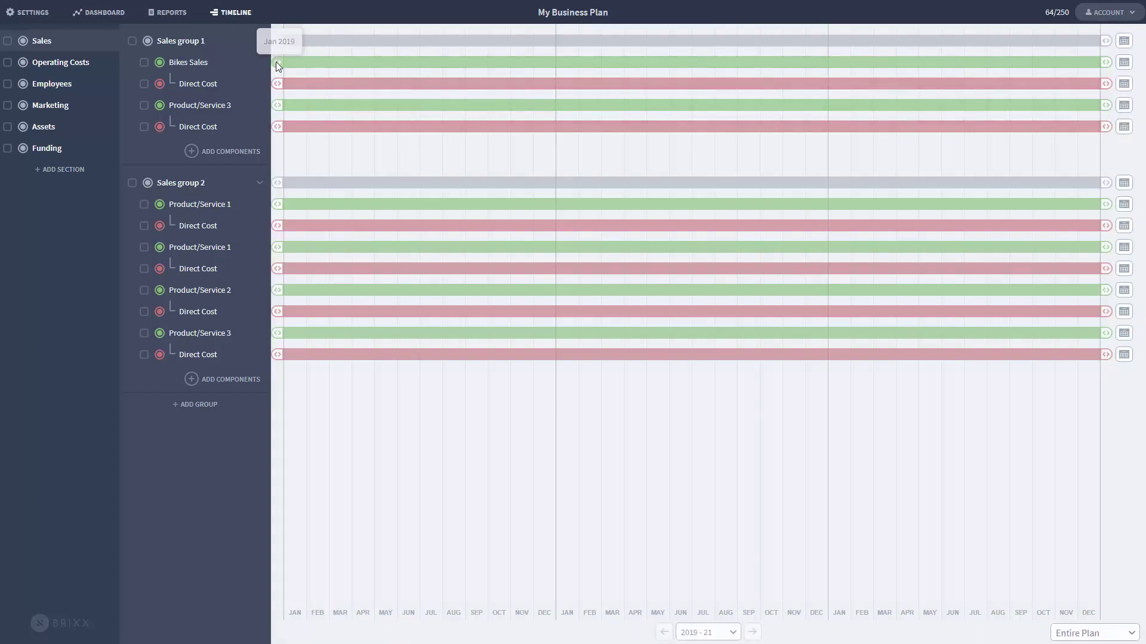
pyautogui.moveTo(277, 62); pyautogui.dragTo(414, 63)
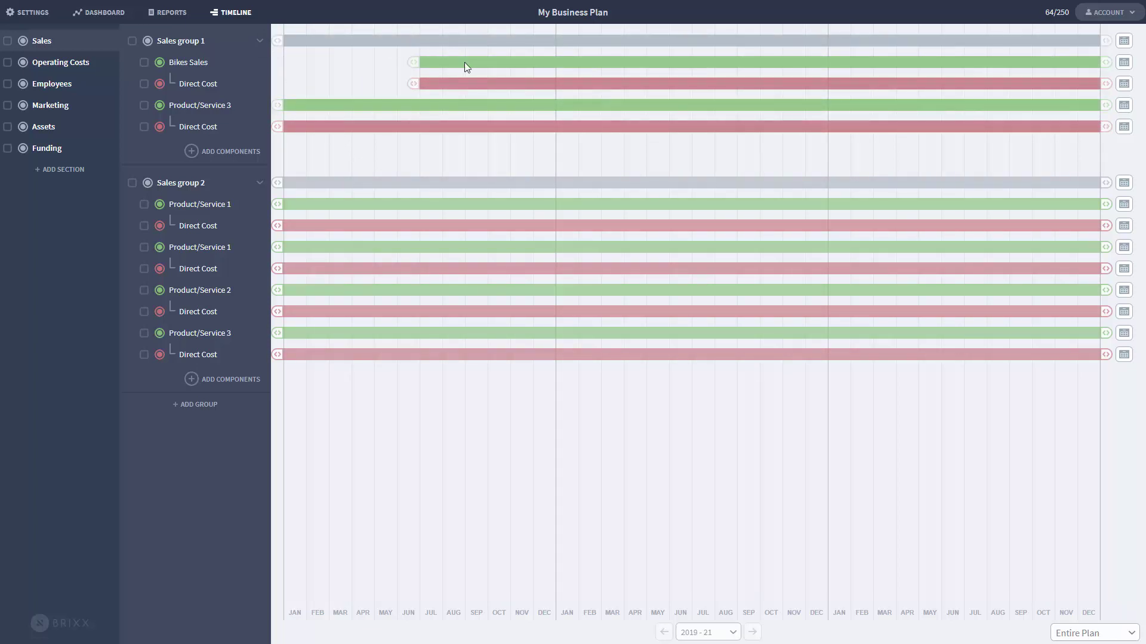
pyautogui.click(100, 13)
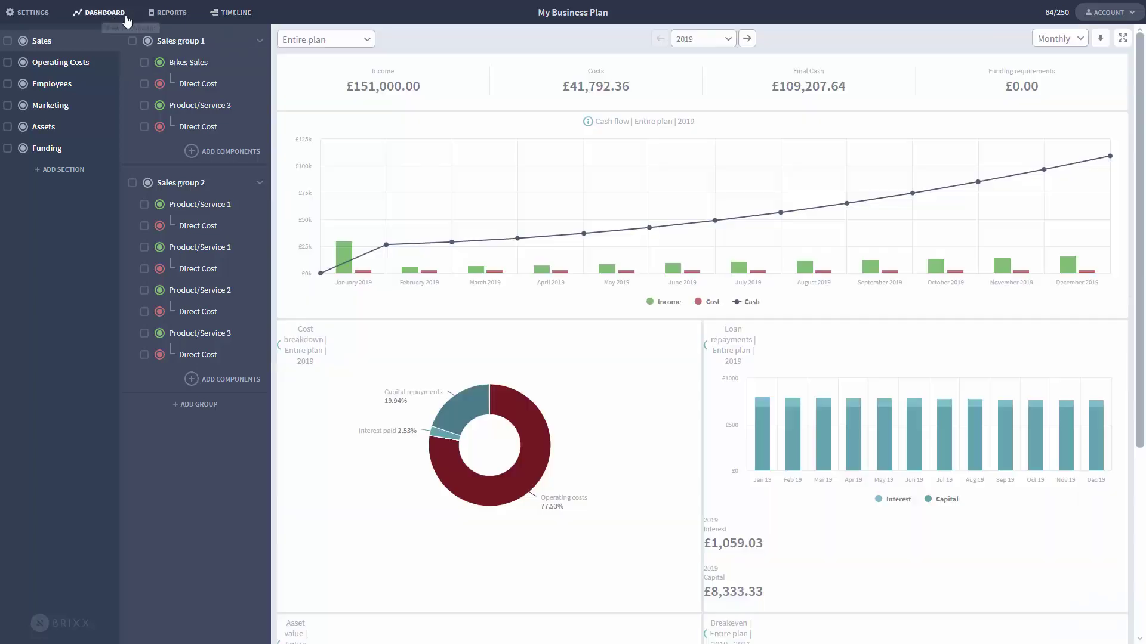